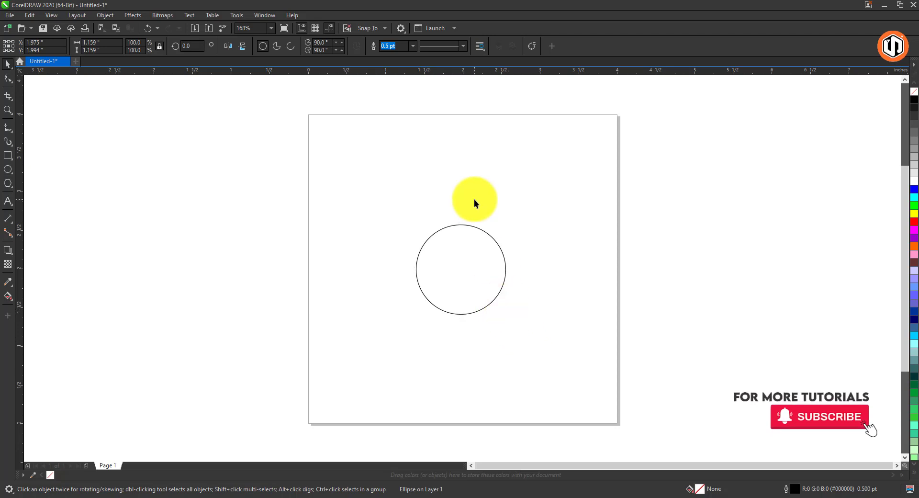
Step: Draw a connected two-segment line across the circle's upper part, peaking near its left side and with both ends just outside the circle
key("z")
left_click_drag(379, 204, 544, 328)
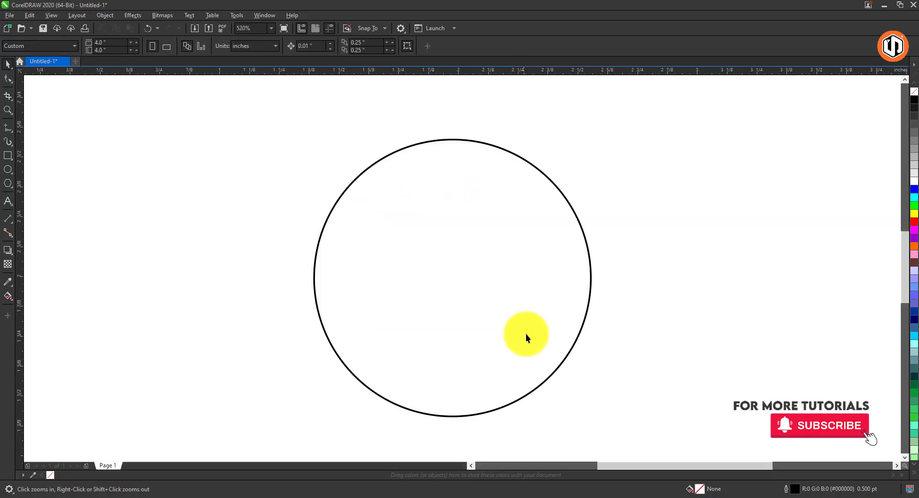
left_click(8, 128)
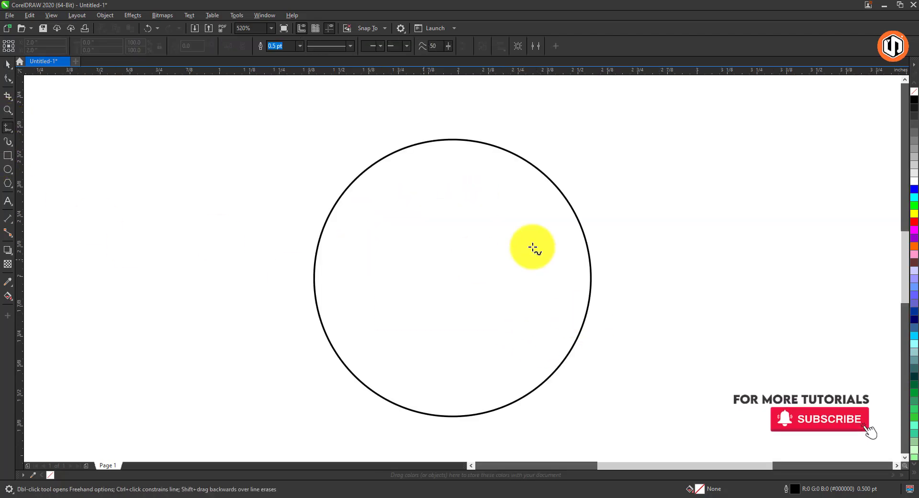
left_click(593, 248)
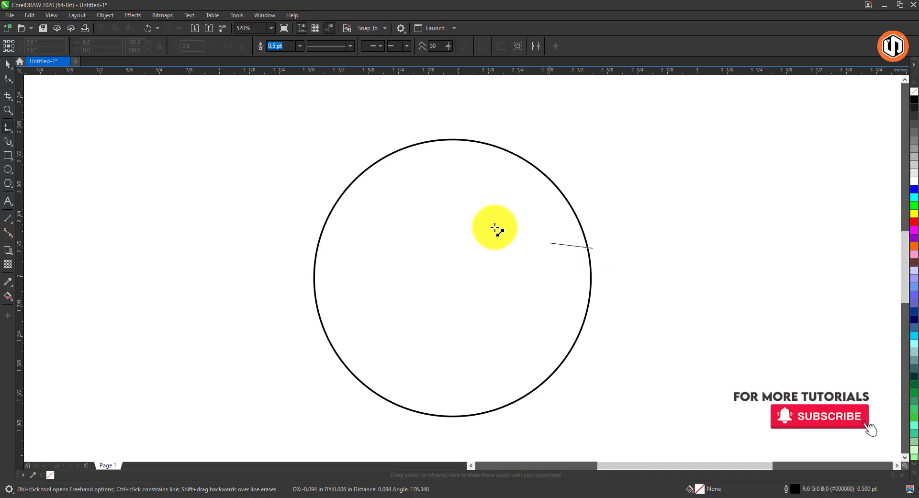
double_click(381, 226)
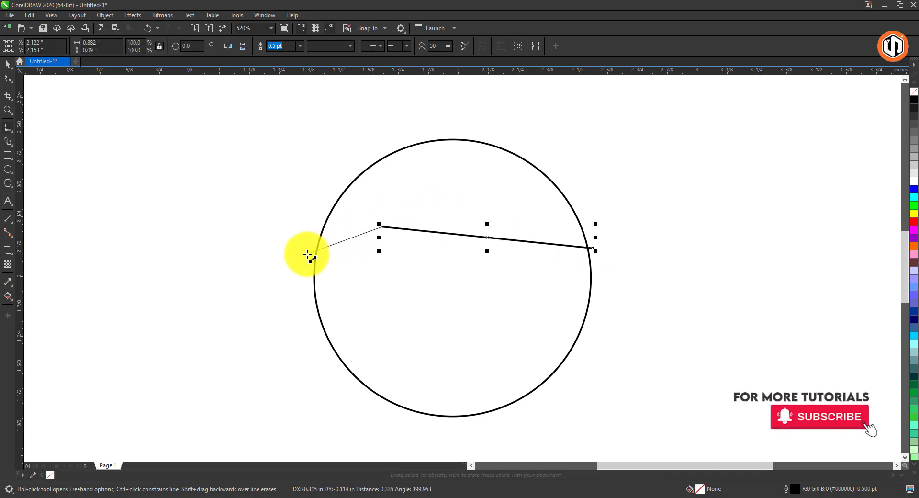
left_click(307, 254)
Step: Convert the line to curves and bend it into a wave with a small hook near its left side, about 1.18 in wide and 0.2 in high
left_click(8, 78)
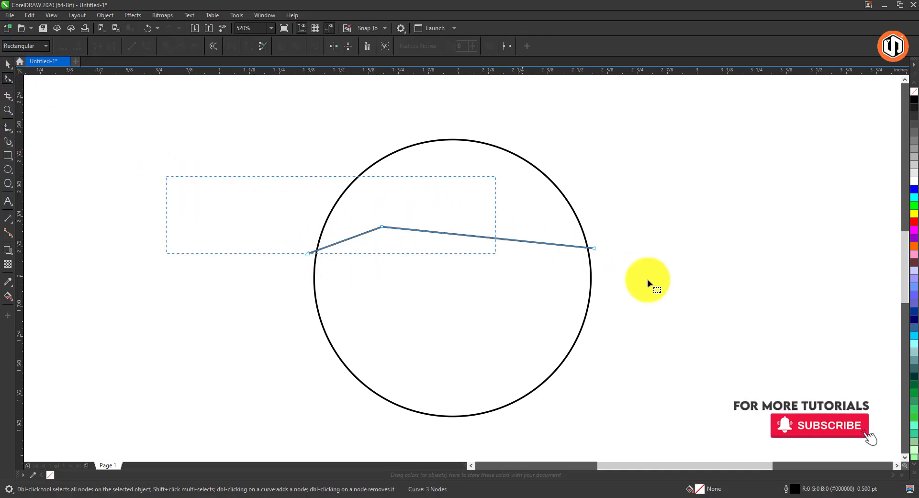
left_click(146, 46)
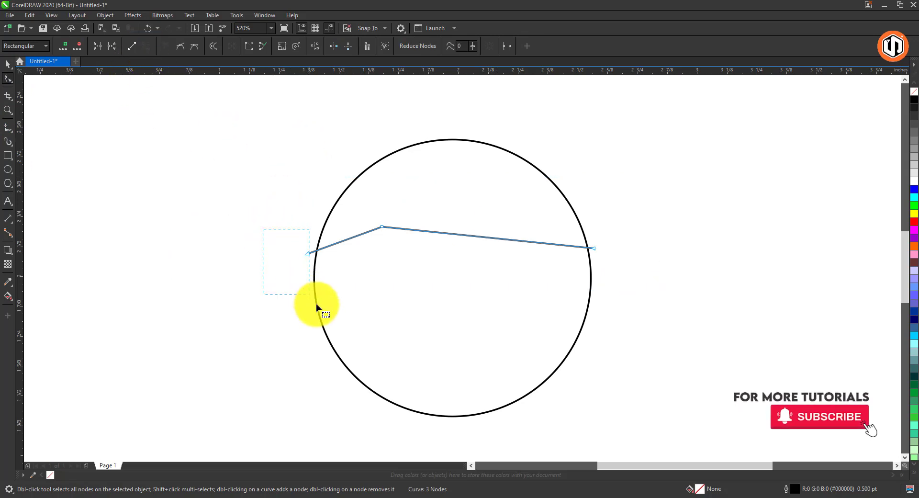
left_click_drag(347, 237, 375, 216)
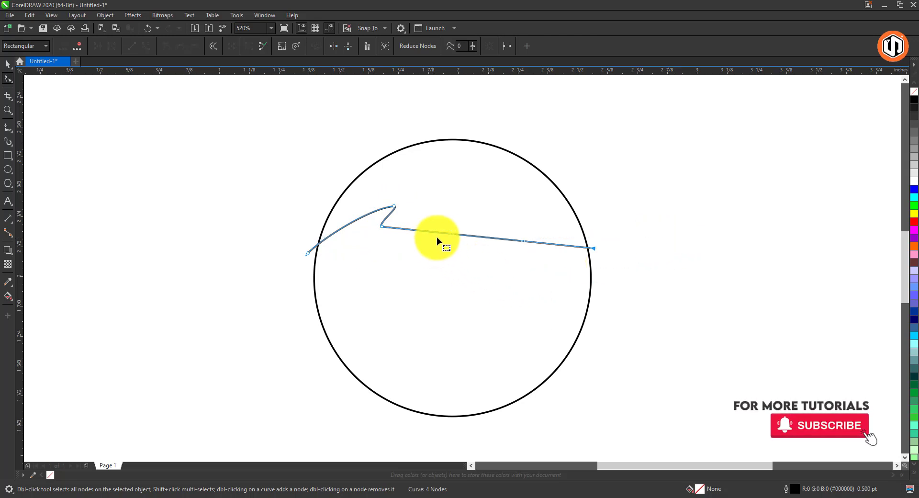
left_click_drag(452, 234, 591, 244)
key("space")
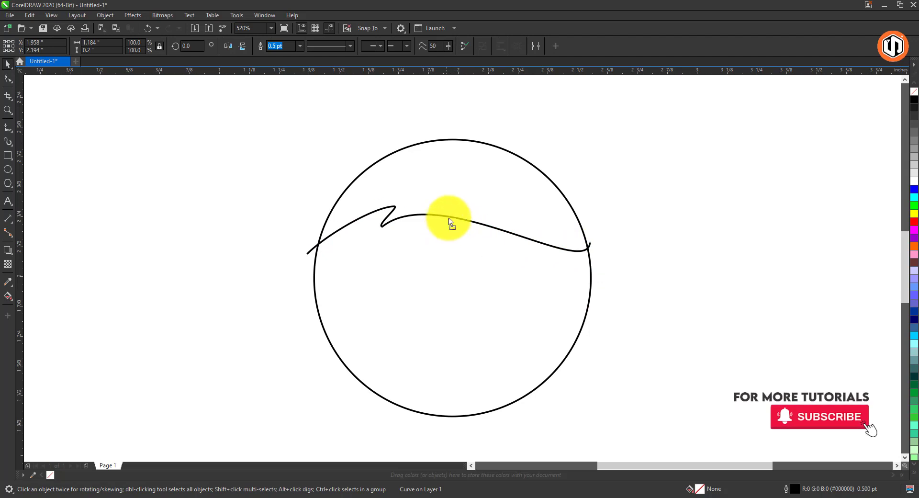
Step: Move the wave curve slightly upward, add a node on its right slope, and smooth its right end
left_click_drag(448, 212, 447, 214)
key("space")
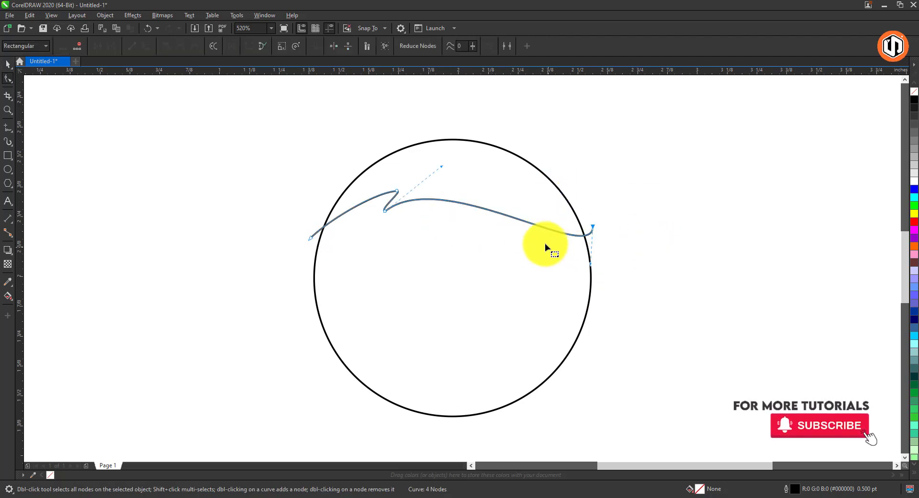
left_click_drag(532, 224, 512, 217)
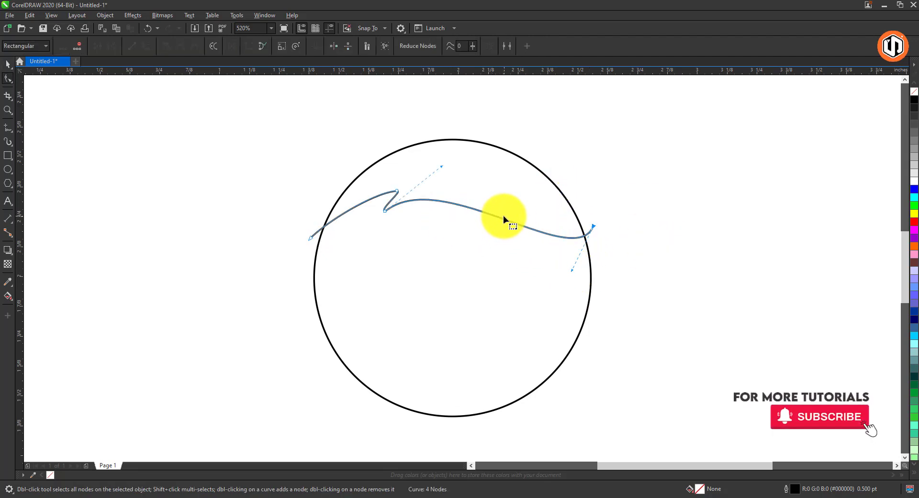
double_click(502, 219)
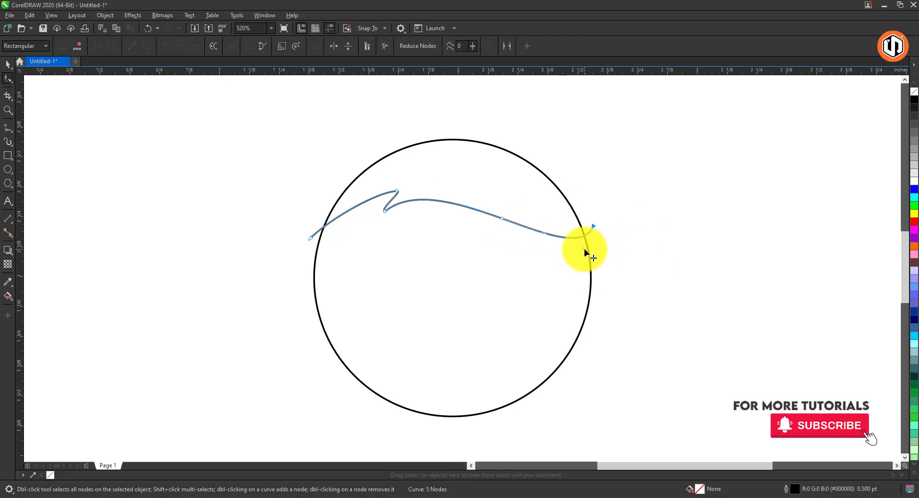
left_click_drag(585, 250, 568, 245)
key("space")
key("Escape")
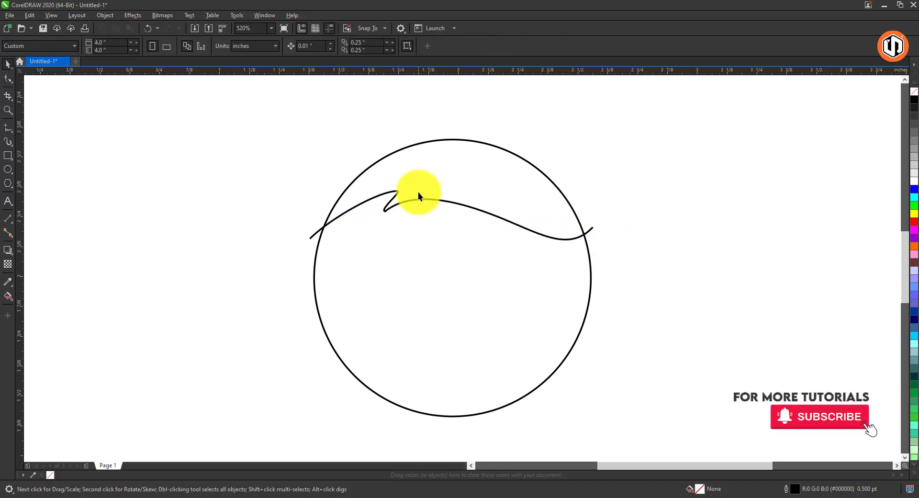
Step: Reshape the wave curve's right end so it turns up more steeply close to the circle's edge
left_click(563, 228)
key("space")
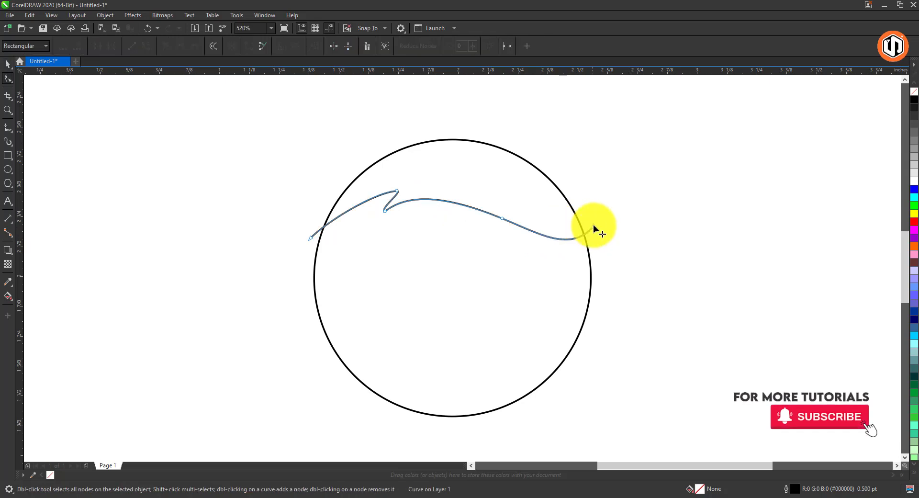
left_click_drag(565, 246, 586, 250)
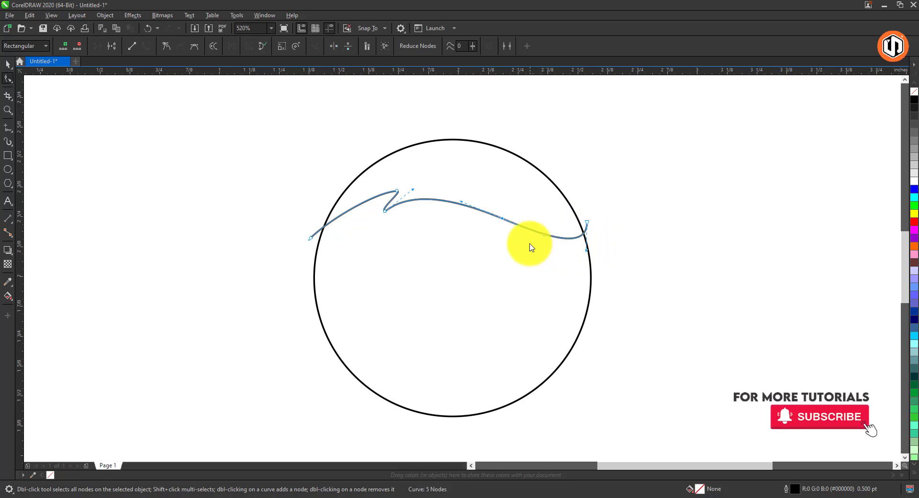
key("space")
key("Escape")
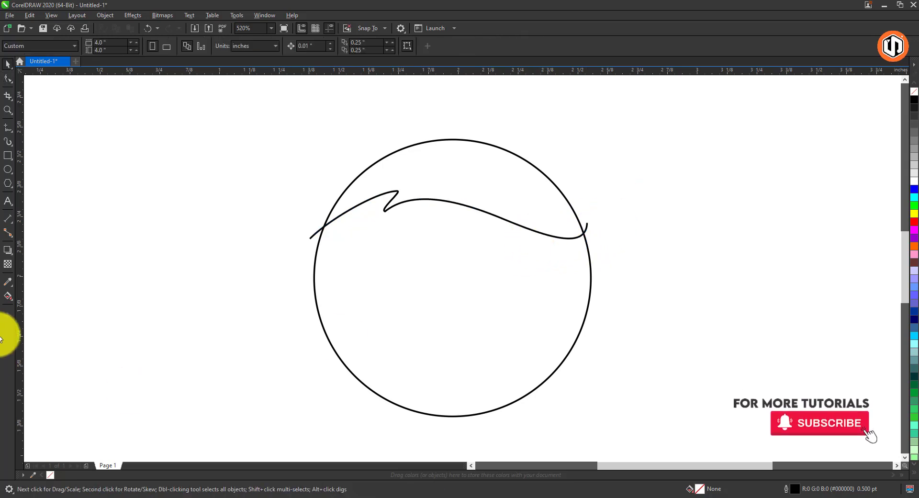
Step: Smart Fill the region between the wave curve and the circle's upper arc with blue and a 0.5 pt outline
left_click(9, 297)
left_click(57, 308)
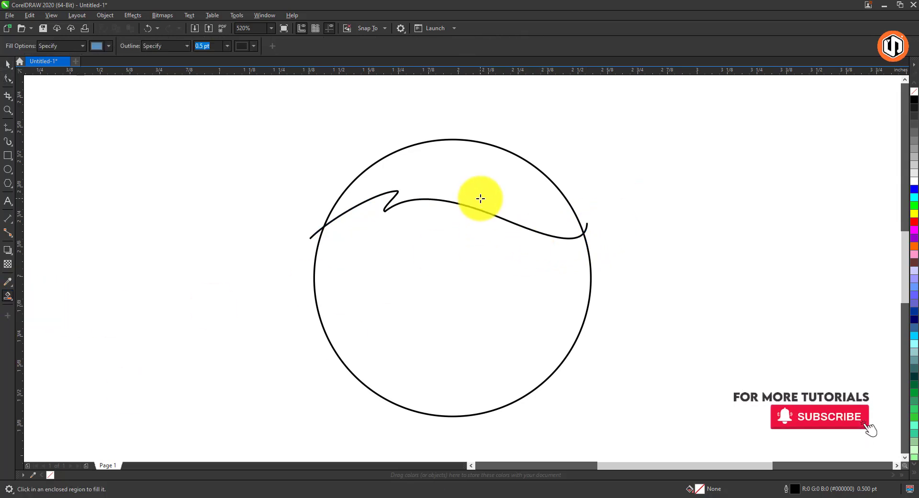
left_click(479, 198)
Step: Delete the wave guide curve and the original circle, keeping only the blue shape
left_click(8, 65)
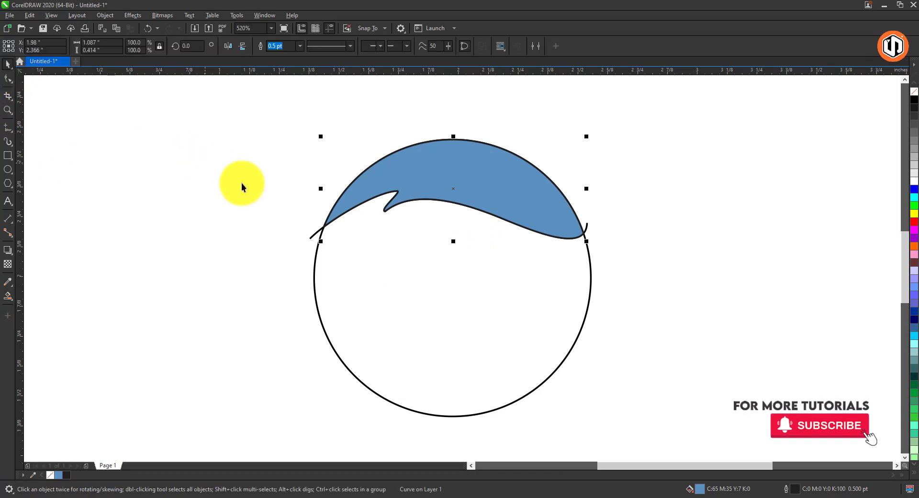
left_click_drag(206, 163, 677, 290)
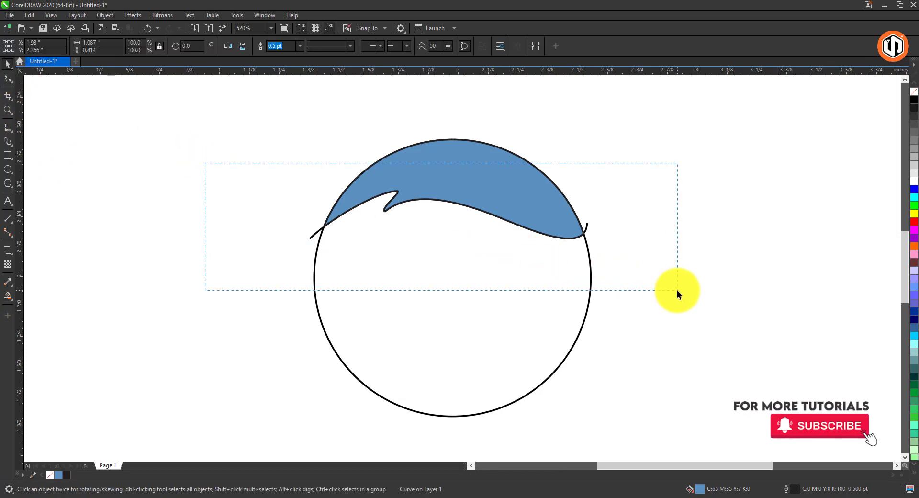
key("Delete")
left_click(466, 271)
key("Delete")
Step: Remove the outline from the blue shape
left_click(500, 194)
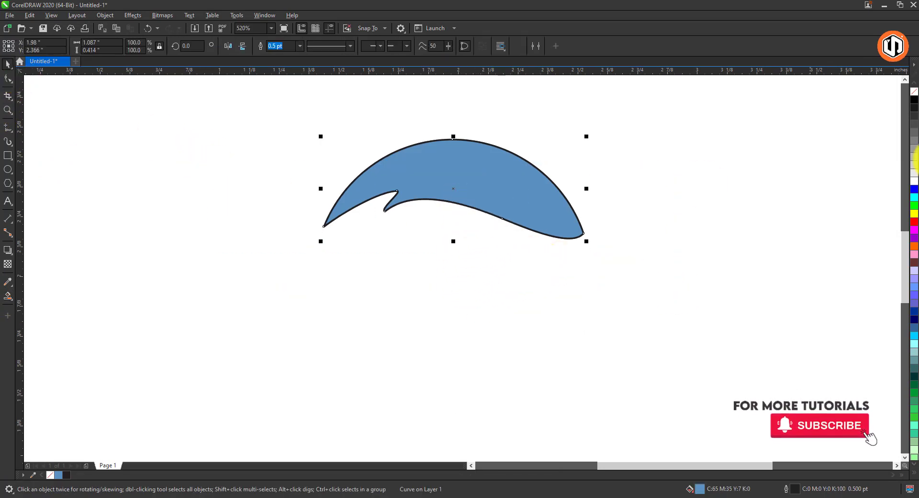
right_click(914, 92)
left_click(596, 174)
Step: Duplicate the blue shape about 0.03 in higher and slightly to the right, and fill the copy with light grey RGB 204, 204, 204
key("z")
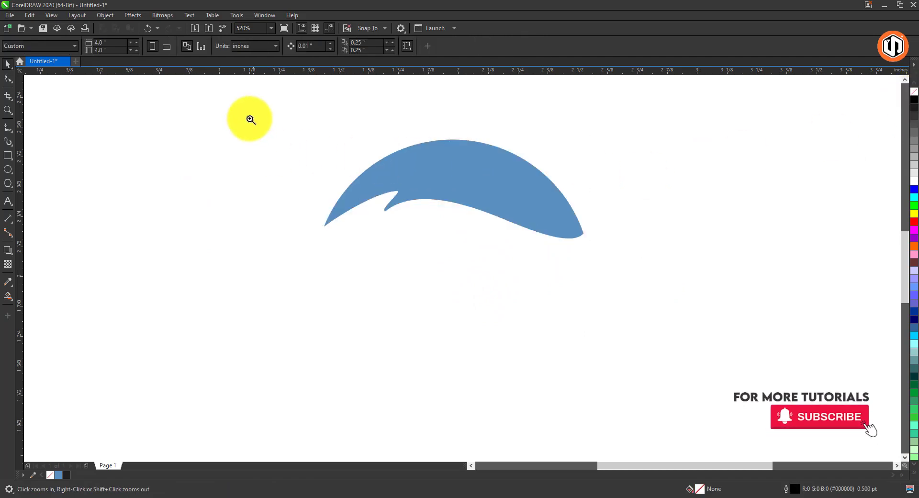
left_click_drag(250, 118, 688, 287)
key("space")
left_click_drag(550, 287, 553, 274)
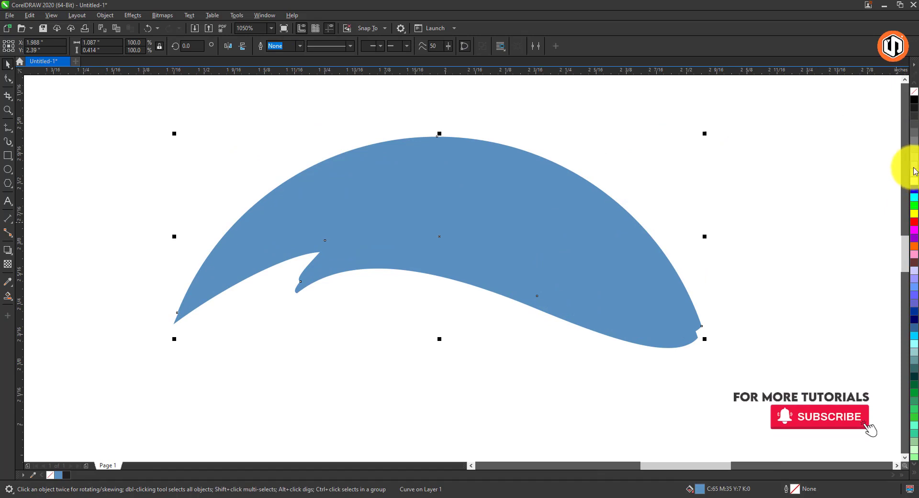
left_click(914, 170)
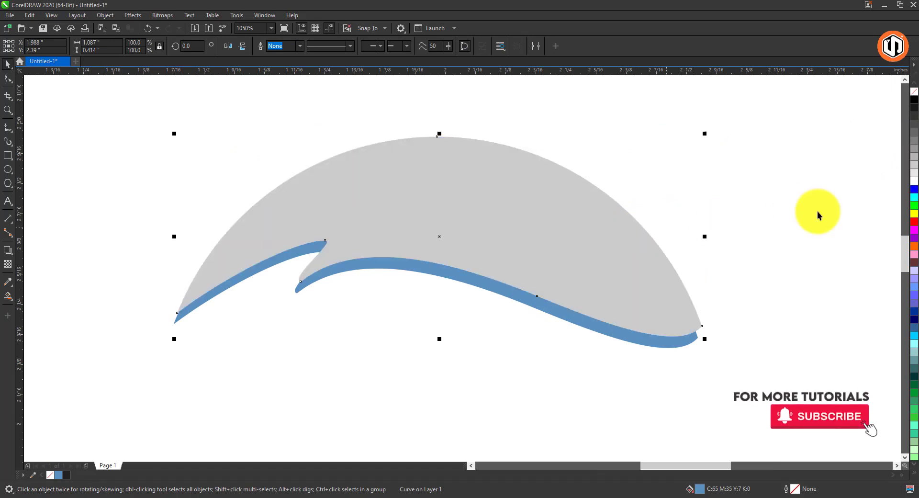
left_click(509, 244)
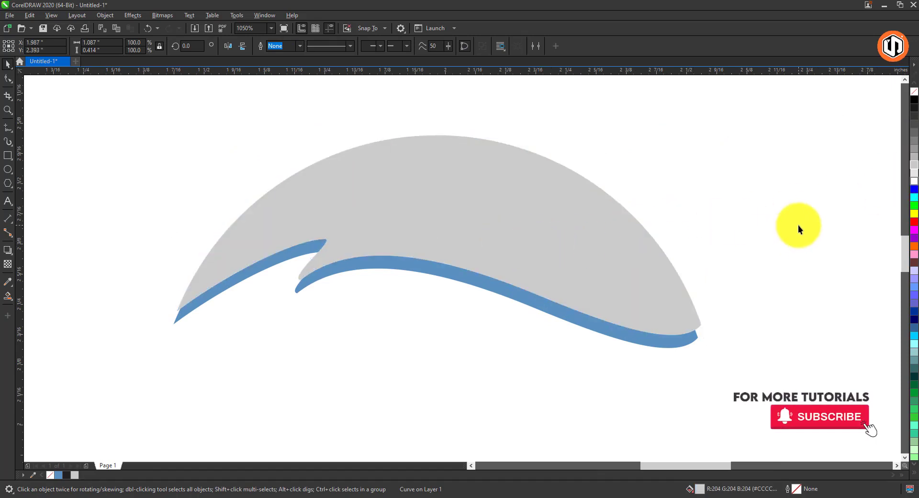
Step: Fill the original blue shape beneath the light grey copy with a darker grey
left_click(281, 289)
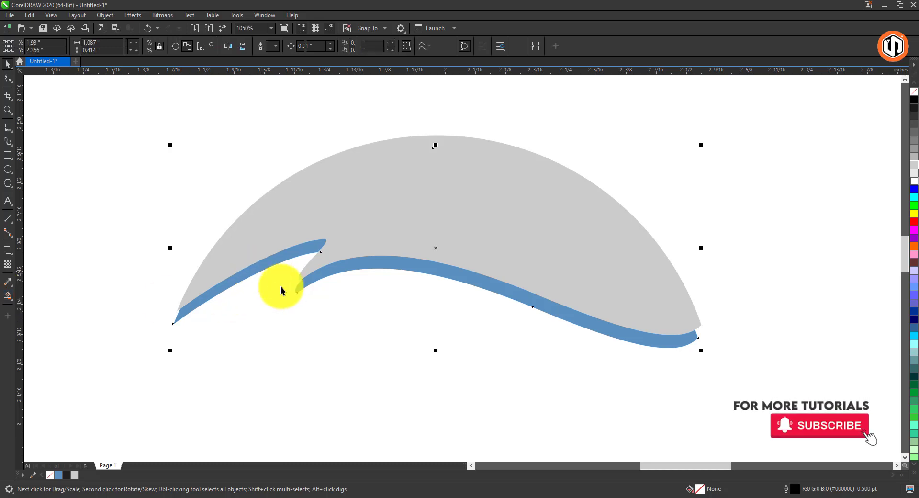
left_click(913, 149)
left_click(324, 325)
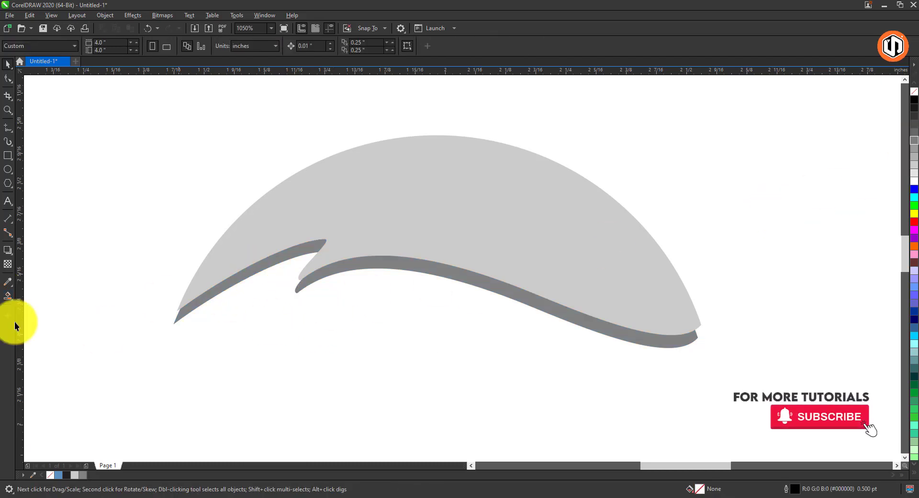
Step: Smart Fill the two dark grey strips exposed along the lower edge as separate objects
left_click(8, 300)
left_click(61, 303)
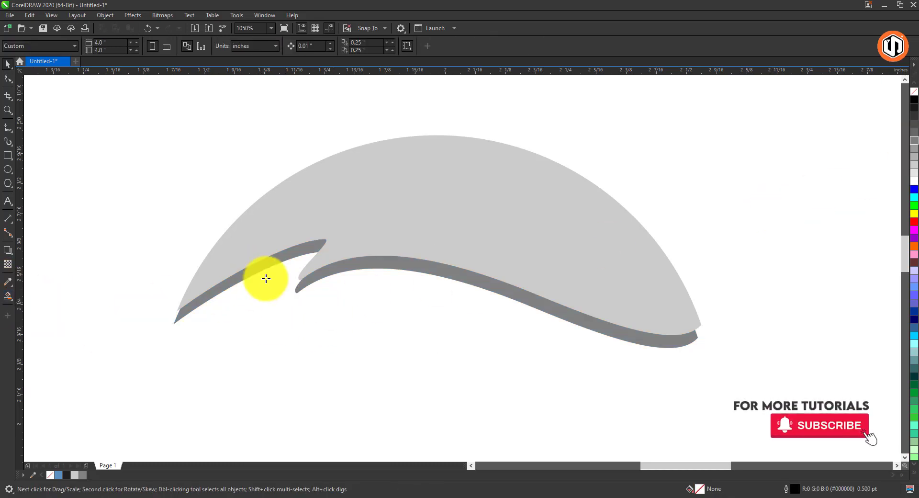
left_click(276, 262)
left_click(363, 268)
key("space")
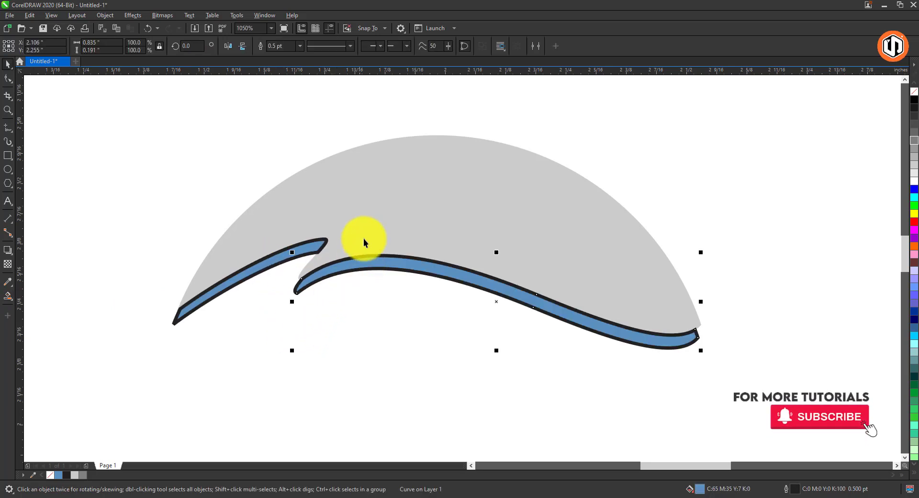
Step: Delete the light grey copy, and give the two edge strips a grey RGB 179, 179, 179 fill without outline
left_click(367, 211)
key("Delete")
left_click_drag(86, 211, 777, 390)
left_click(914, 116)
right_click(914, 91)
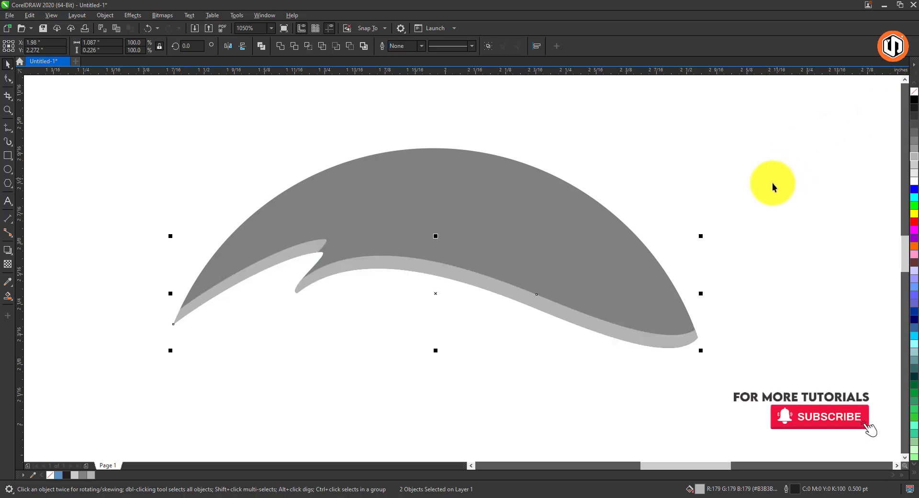
left_click(762, 225)
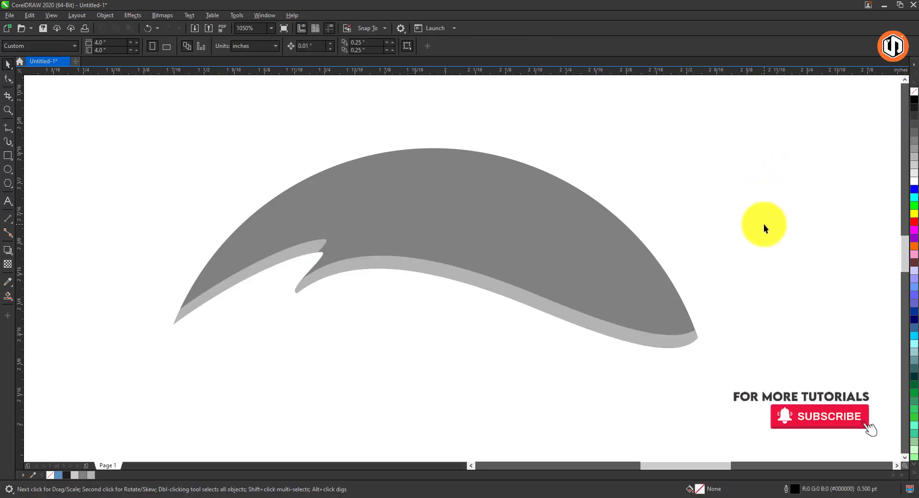
Step: Draw a circle about 0.04 in wide near the body's right tip as an eye, filled white without outline
left_click(8, 171)
left_click_drag(653, 305, 664, 321)
key("space")
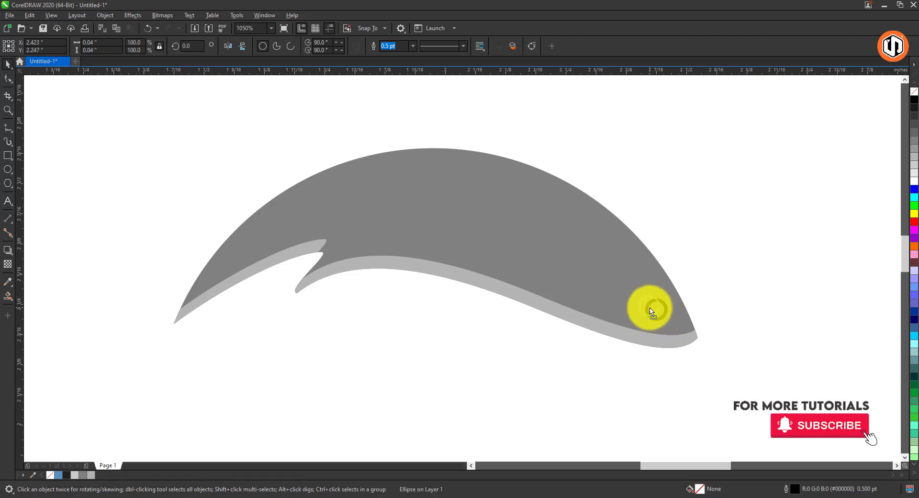
left_click(914, 186)
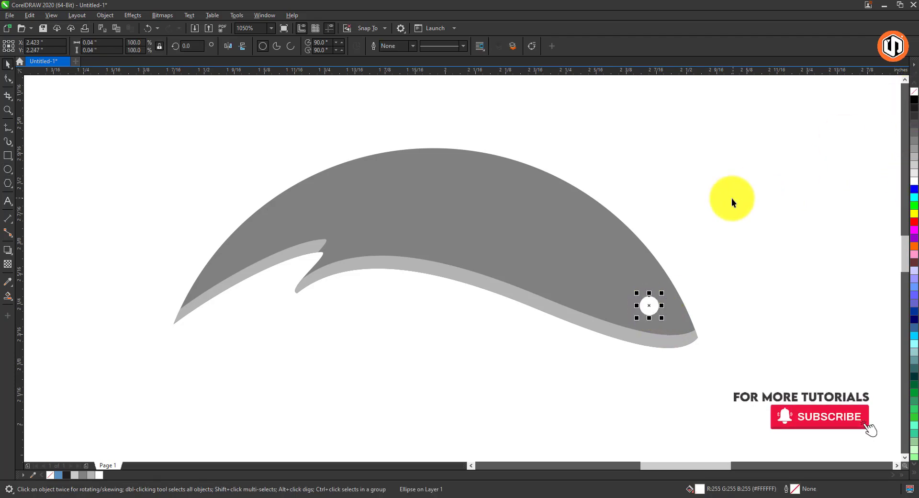
key("Escape")
Step: Group the dark body, the two edge strips and the white eye into one object
scroll(316, 222, "down", 3)
key("z")
left_click_drag(211, 157, 550, 371)
left_click_drag(180, 123, 535, 277)
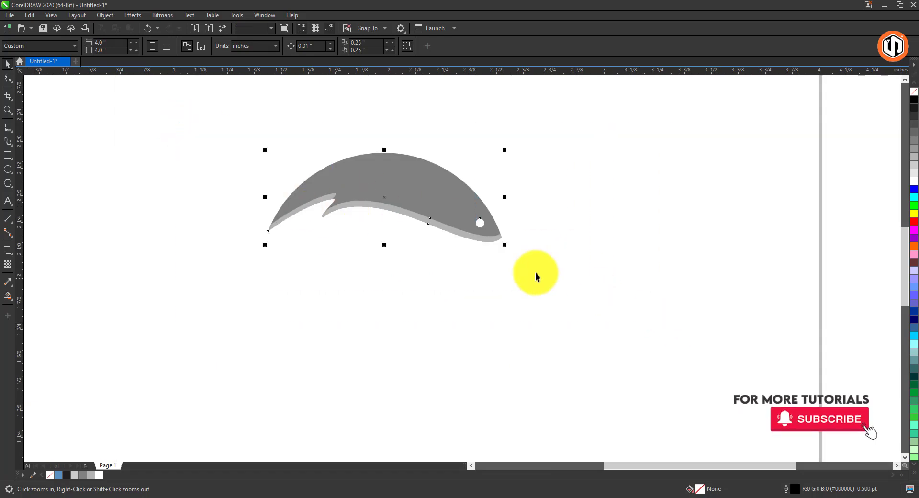
right_click(455, 208)
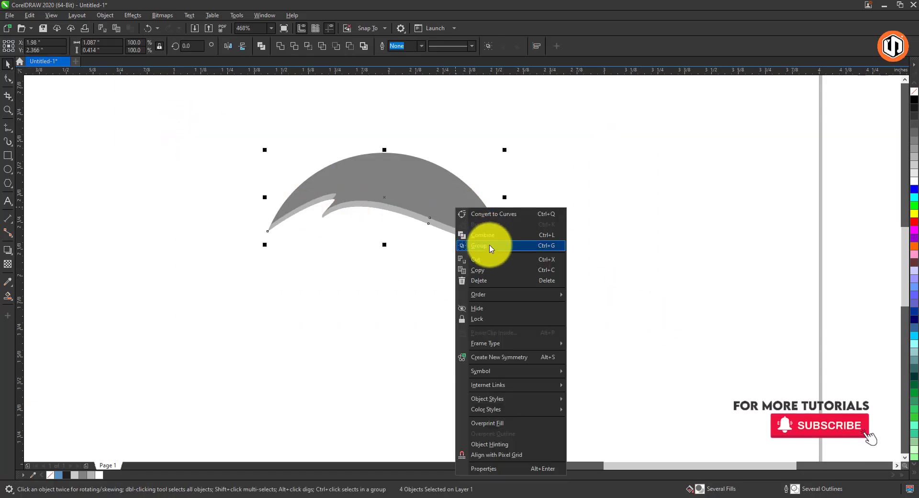
left_click(469, 233)
Step: Place a duplicate of the group about 0.24 in to the right and 0.45 in below the original
left_click_drag(387, 199, 438, 296)
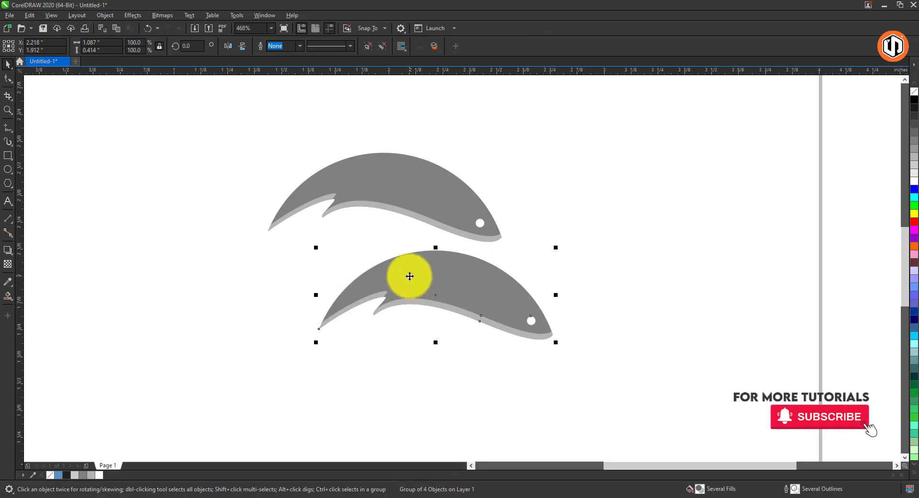
left_click(410, 272)
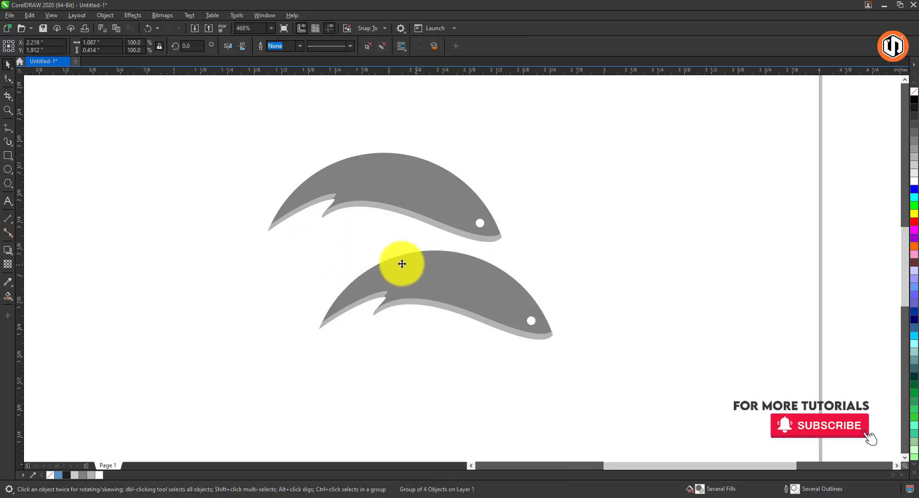
Step: Scale the duplicated fish shape to 68.3%, rotate it to 186.472 degrees and place it beneath the right half of the original
left_click_drag(314, 248, 563, 325)
left_click_drag(523, 257, 581, 237)
left_click_drag(615, 190, 544, 209)
left_click(584, 252)
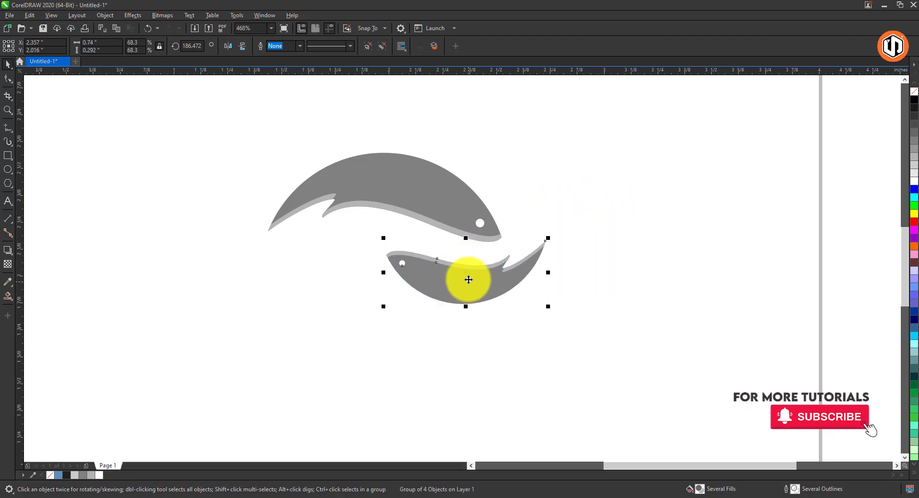
left_click_drag(469, 277, 462, 273)
Step: Ungroup the large and small fish shapes into their separate curves
key("z")
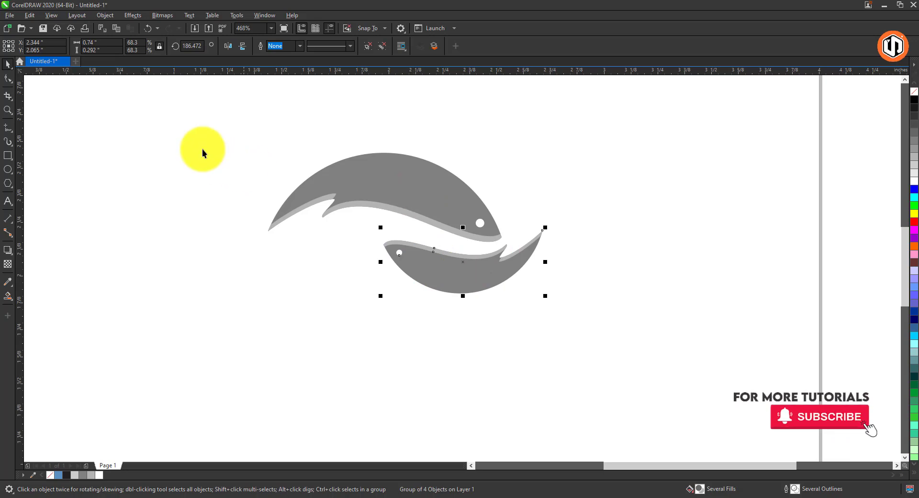
left_click_drag(186, 119, 603, 348)
key("space")
key("ctrl+a")
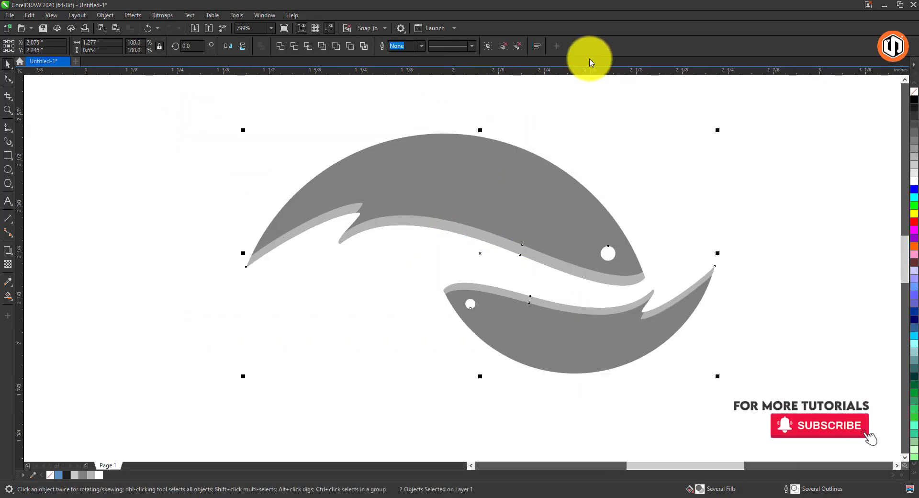
left_click(562, 139)
Step: Apply a linear fountain fill to the large grey body, running from blue near the eye toward the tail
left_click(454, 191)
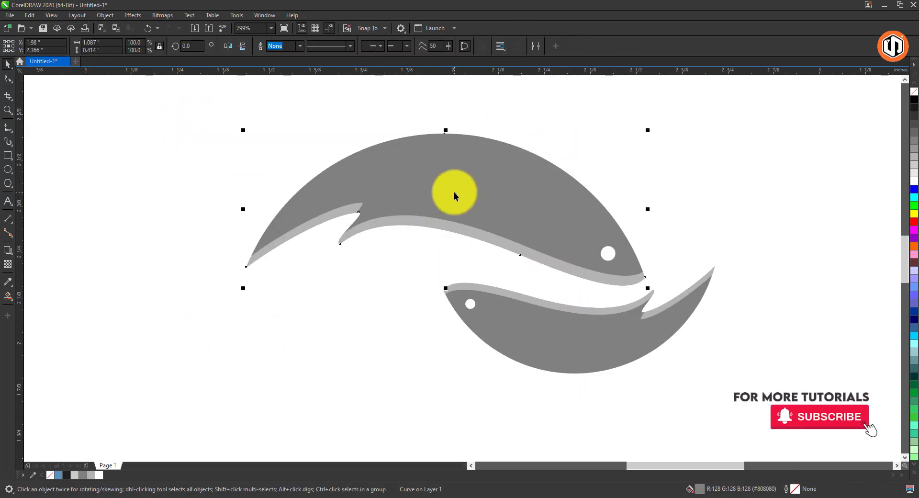
key("g")
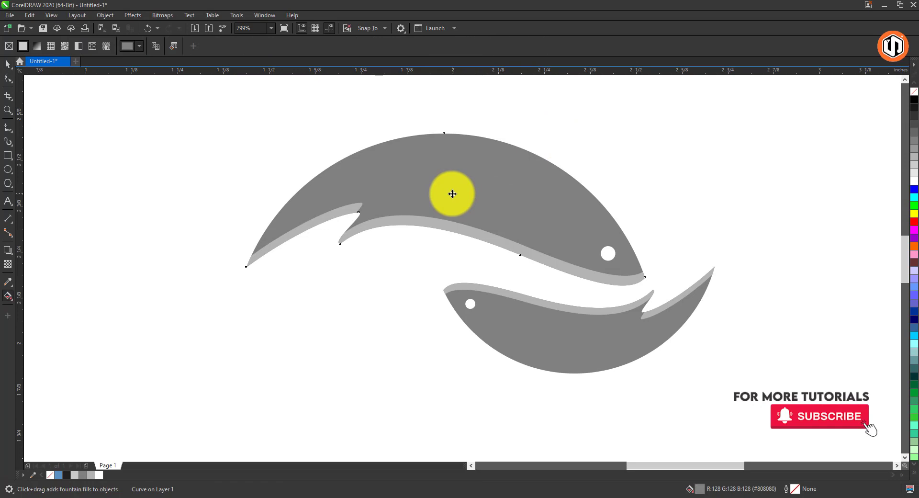
left_click(8, 302)
left_click_drag(590, 209, 281, 220)
left_click(590, 208)
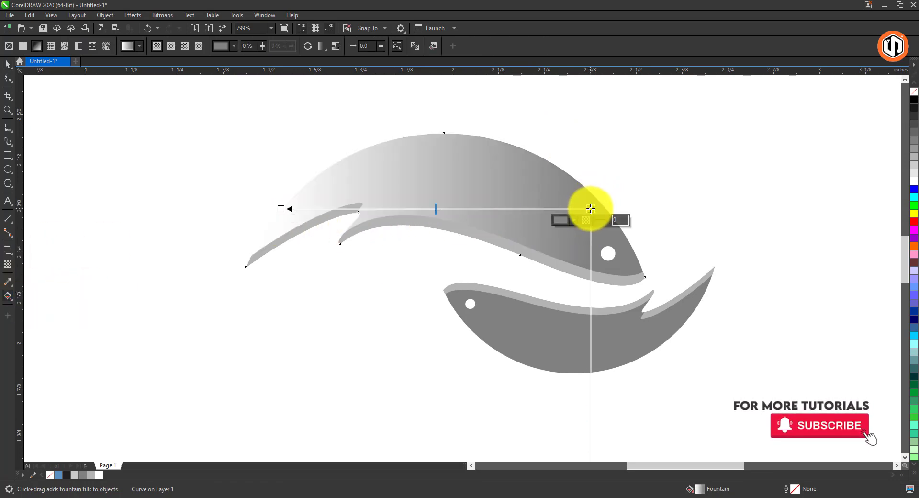
left_click(914, 189)
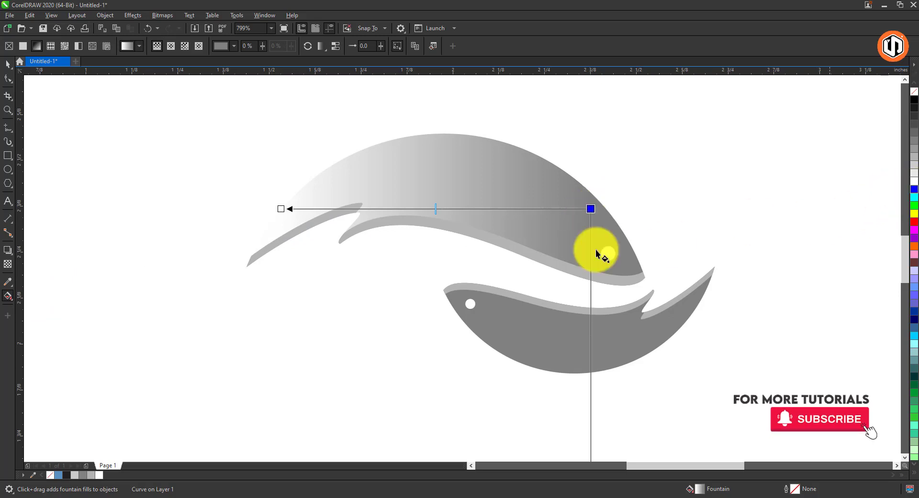
Step: Set the tail-end color of the large body's fountain fill to RGB 51, 105, 255
left_click(281, 209)
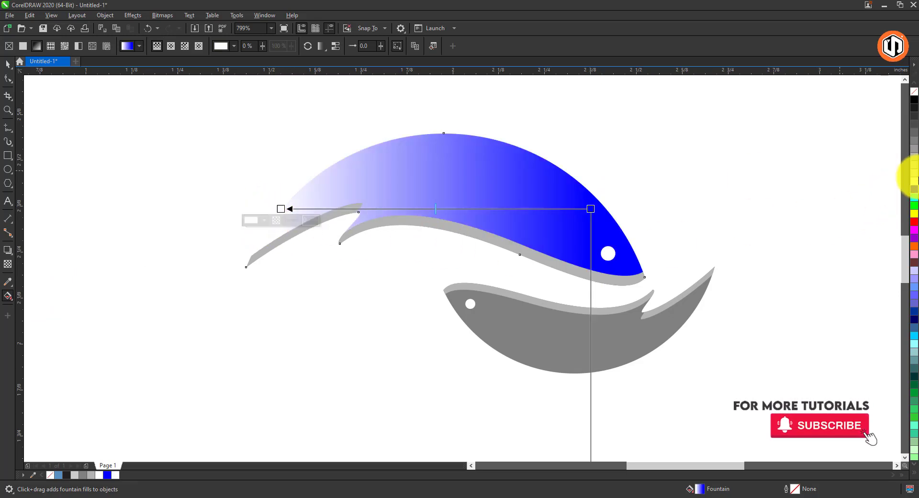
left_click(914, 191)
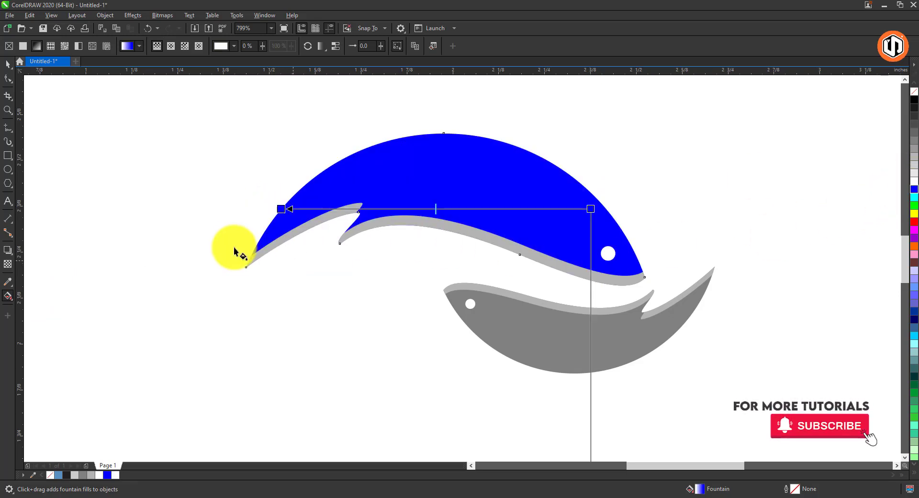
left_click(282, 209)
left_click(266, 221)
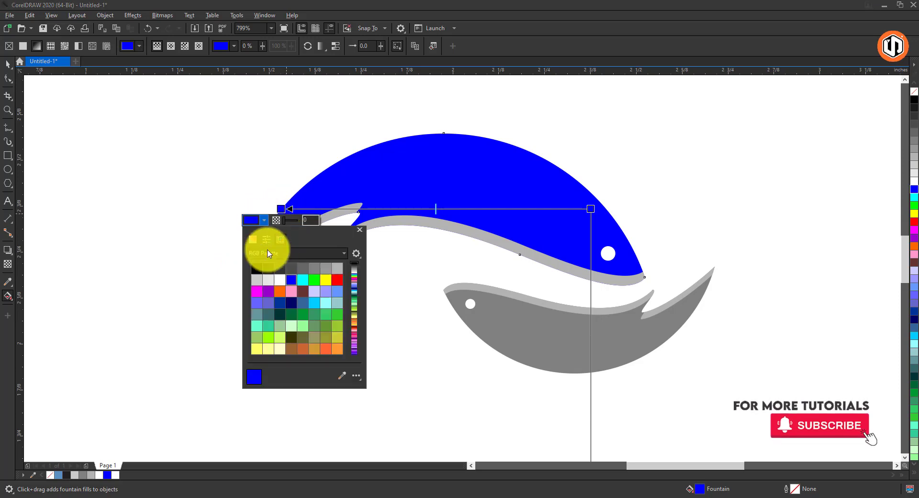
left_click(252, 240)
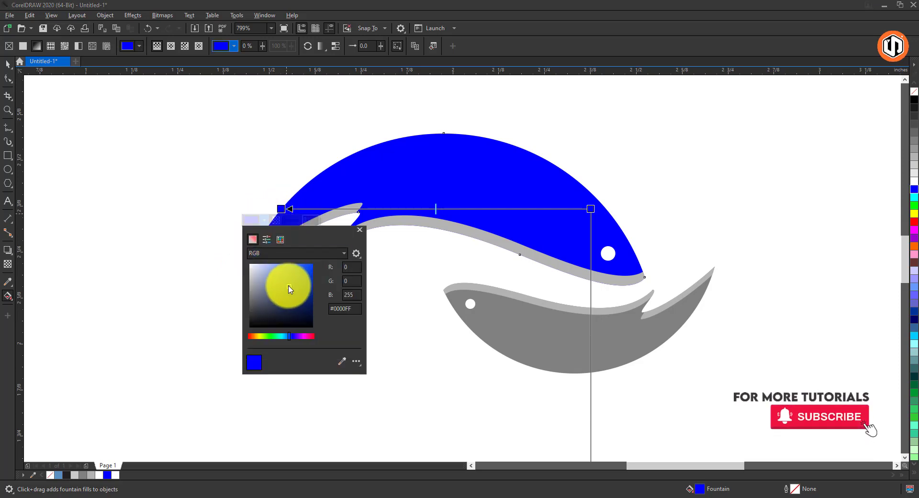
left_click_drag(289, 288, 293, 264)
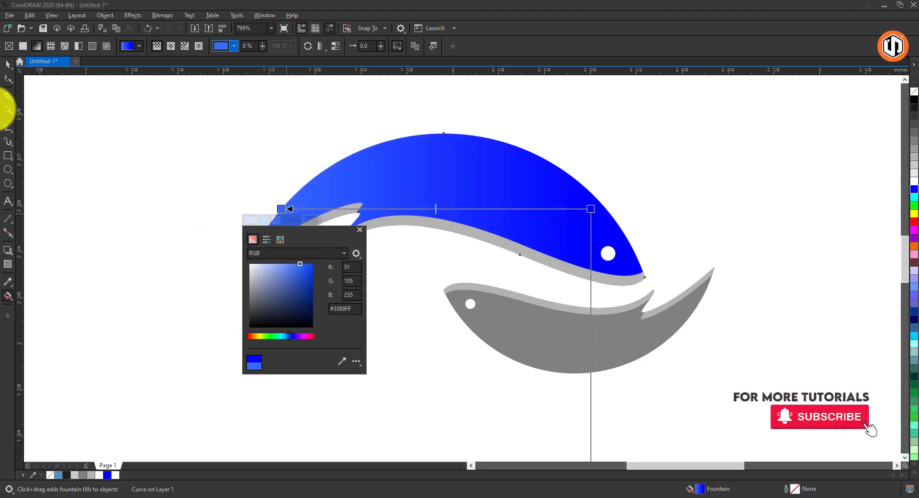
left_click(8, 63)
left_click(425, 279)
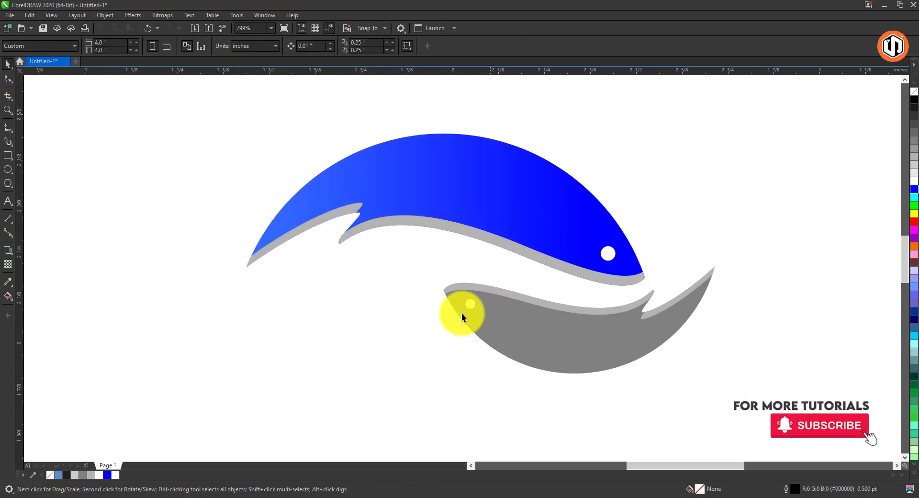
Step: Copy only the fill from the large blue body to its long grey edge strip
right_click(426, 222)
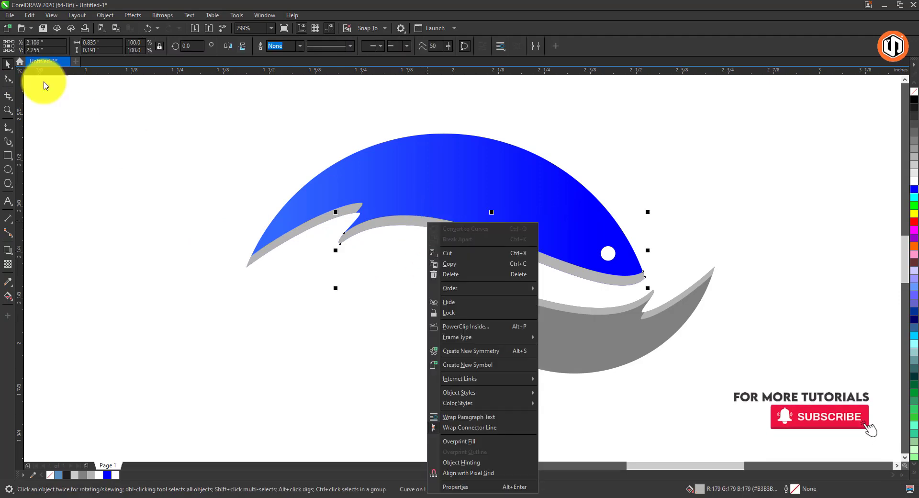
left_click(29, 16)
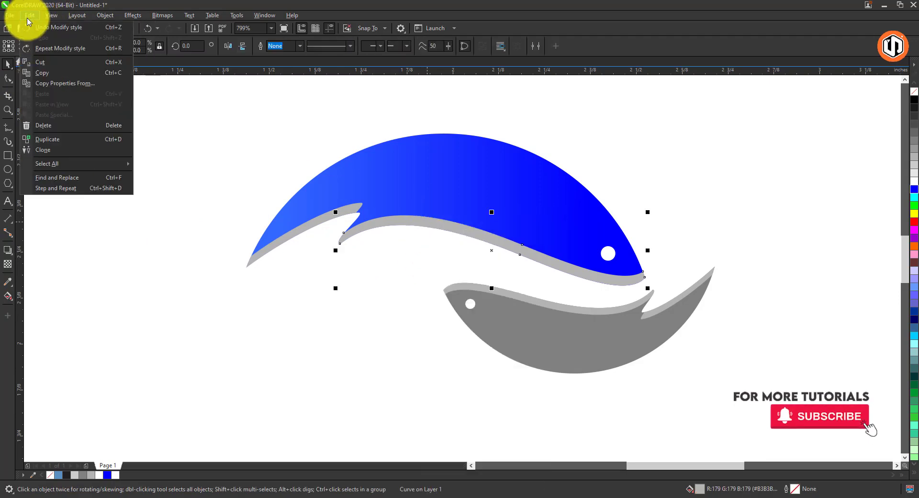
left_click(81, 84)
left_click(383, 241)
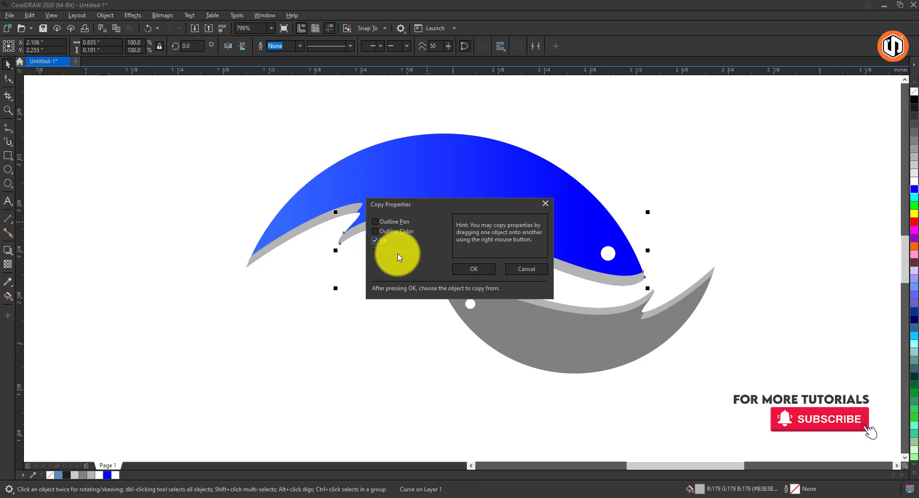
left_click(478, 269)
left_click(448, 170)
Step: Reverse the long strip's fountain fill so dark blue starts at the notch and light blue ends near the eye
left_click(5, 297)
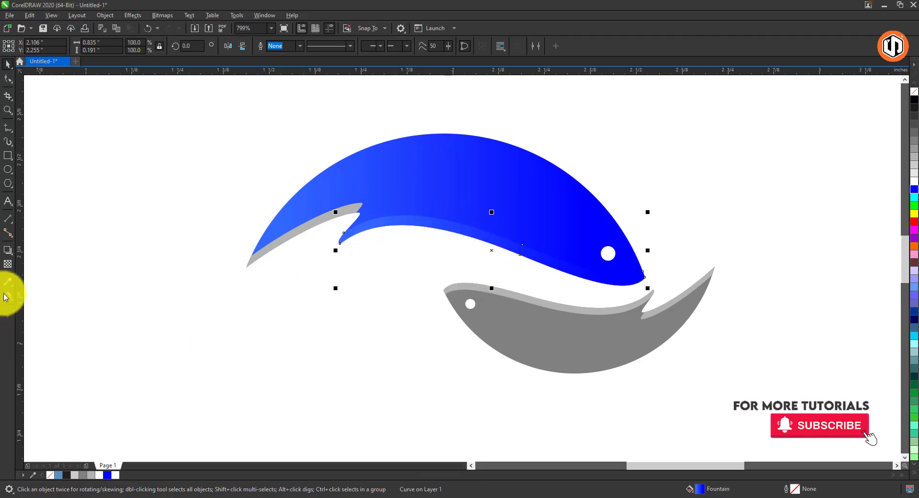
left_click_drag(12, 300, 60, 304)
left_click(68, 303)
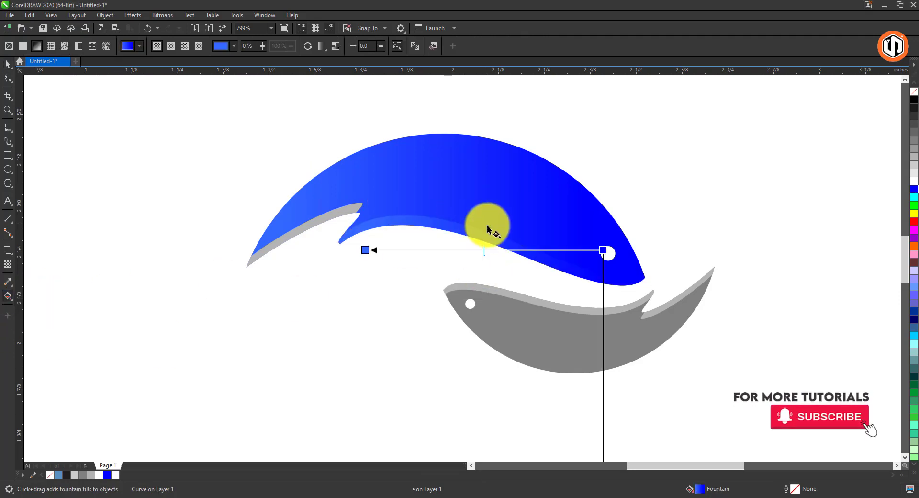
left_click_drag(603, 250, 574, 224)
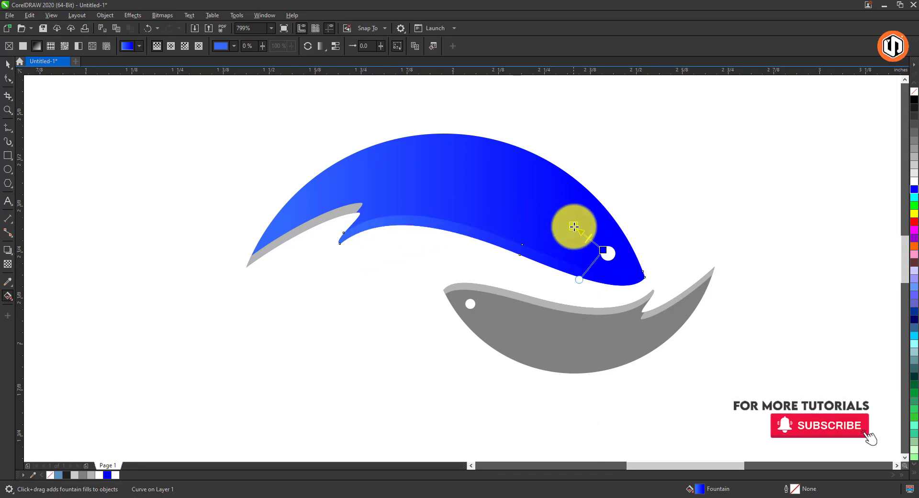
left_click_drag(365, 250, 350, 235)
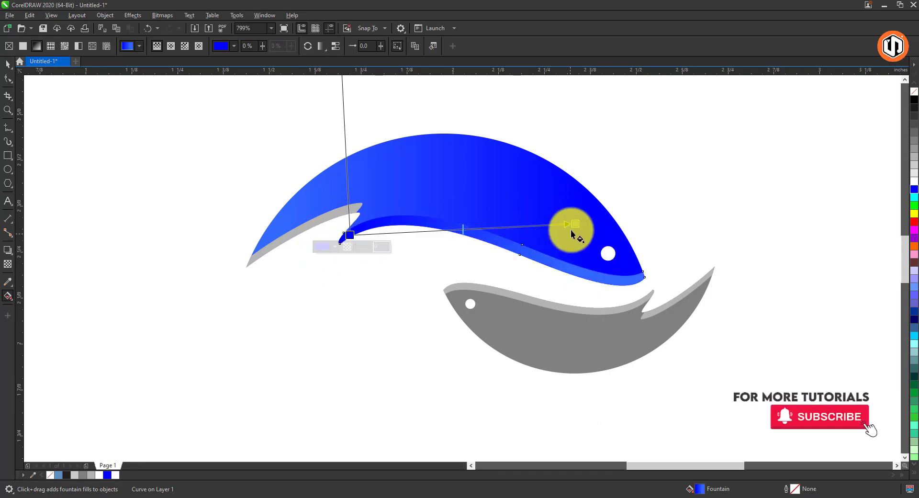
left_click_drag(575, 224, 602, 250)
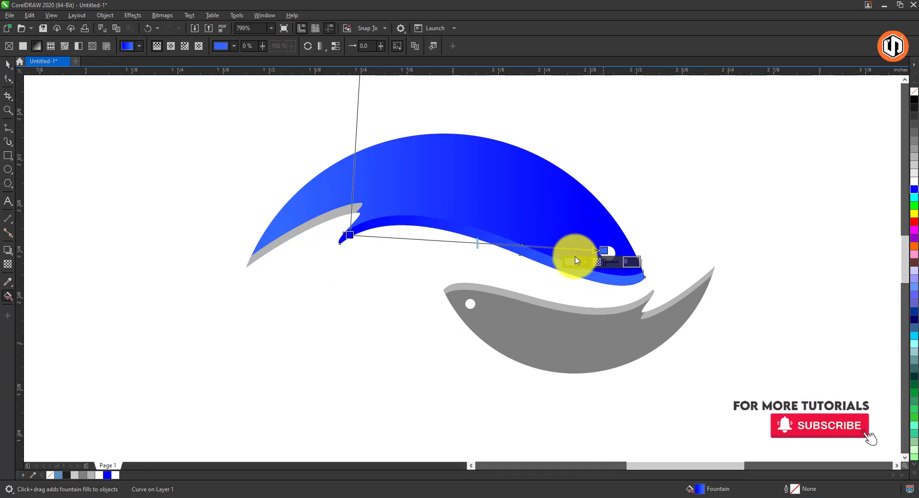
key("space")
Step: Copy the fill of the long blue edge strip to the short grey strip at the large fish's tail
left_click(299, 230)
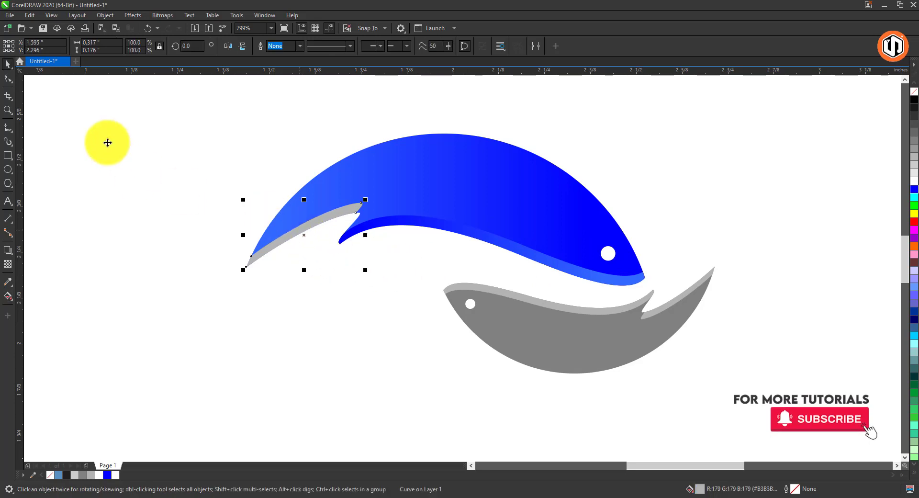
left_click(30, 14)
left_click(88, 84)
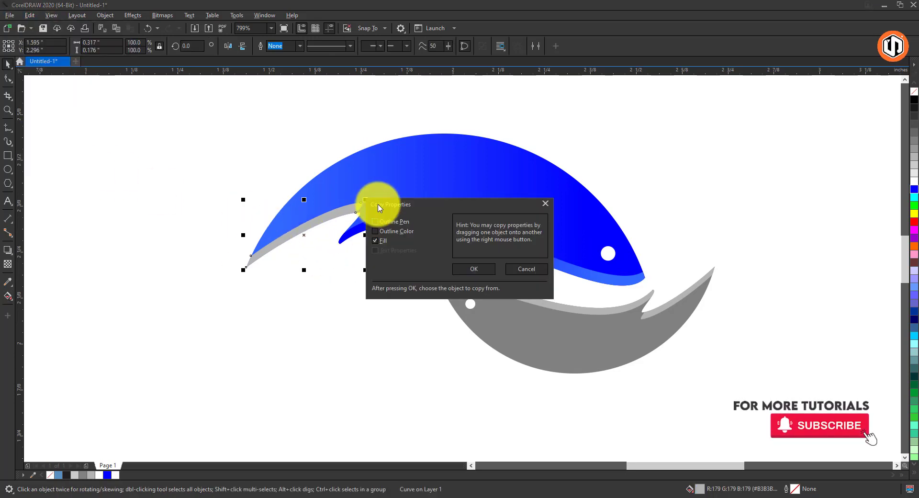
left_click(478, 271)
left_click(534, 259)
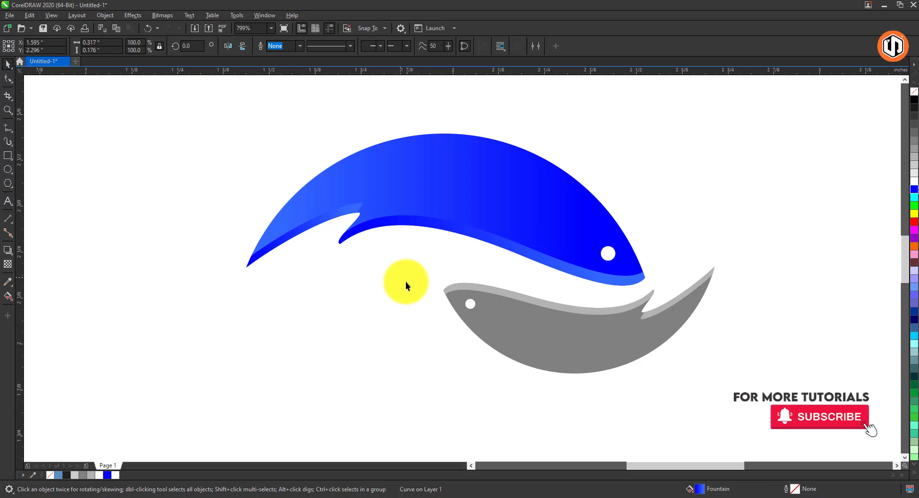
Step: Apply a horizontal fountain fill to the small grey body, starting with dark green near the eye
left_click(535, 348)
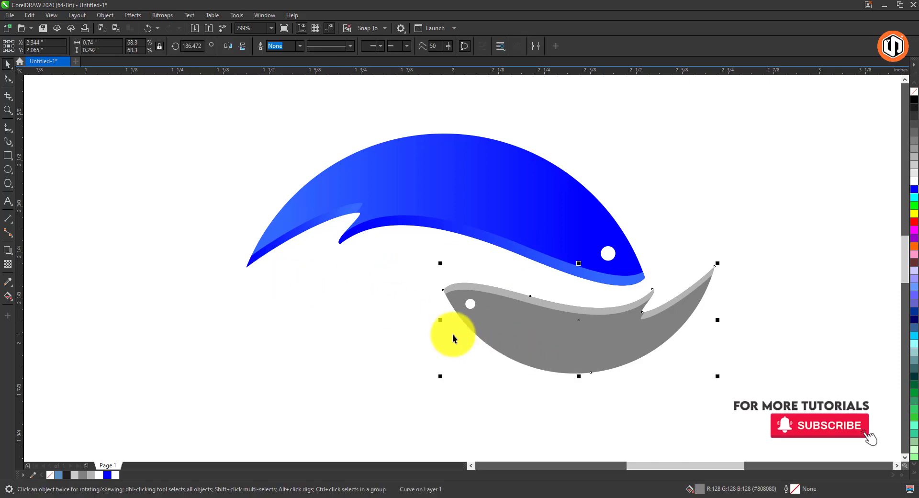
left_click(8, 297)
left_click_drag(484, 324, 674, 323)
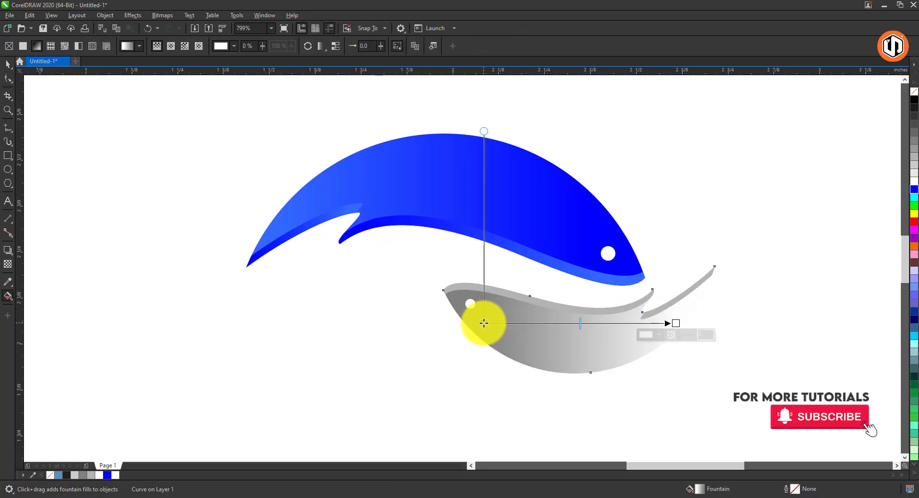
left_click(484, 323)
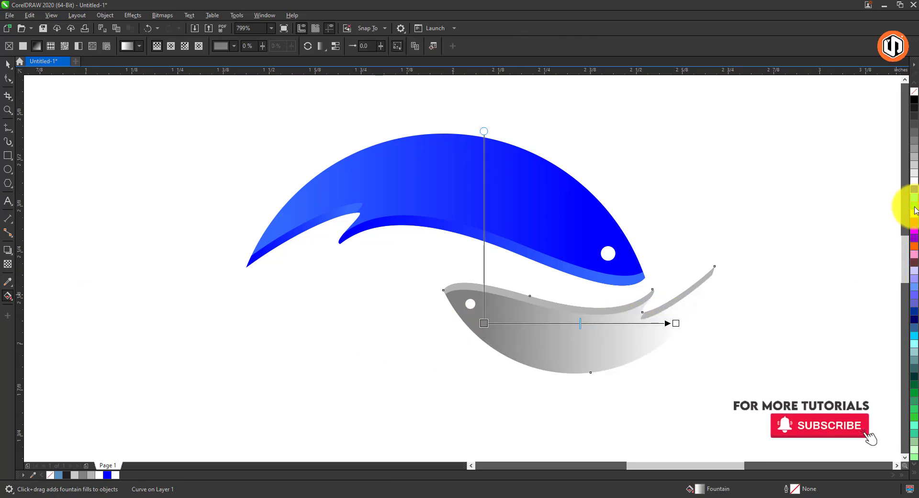
left_click(914, 420)
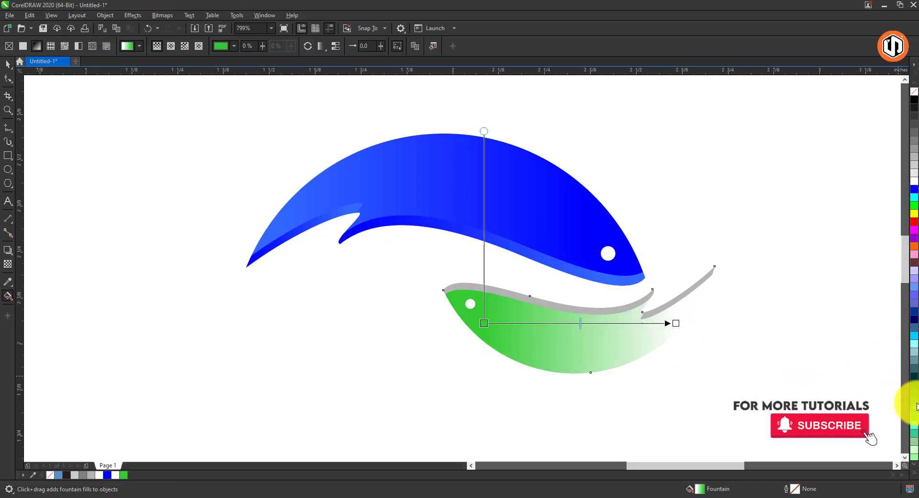
left_click(916, 388)
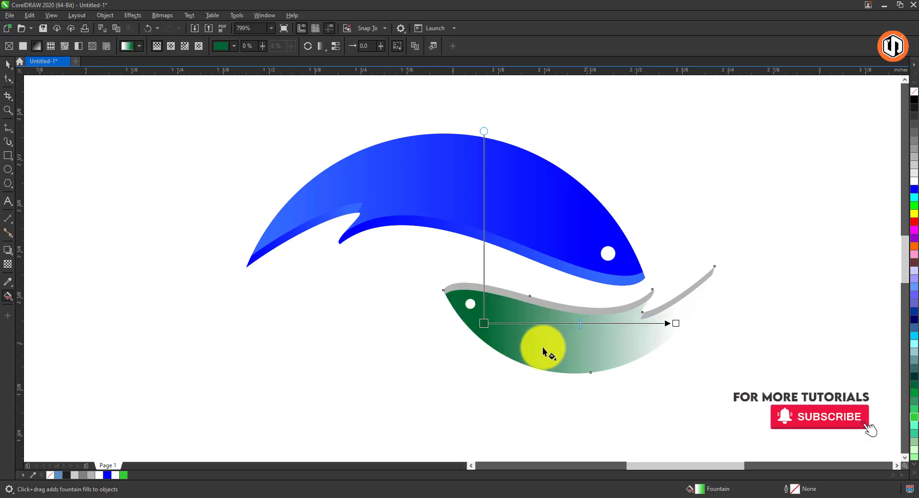
Step: Set the tail-end color of the small body's fountain fill to a light emerald green
left_click(673, 322)
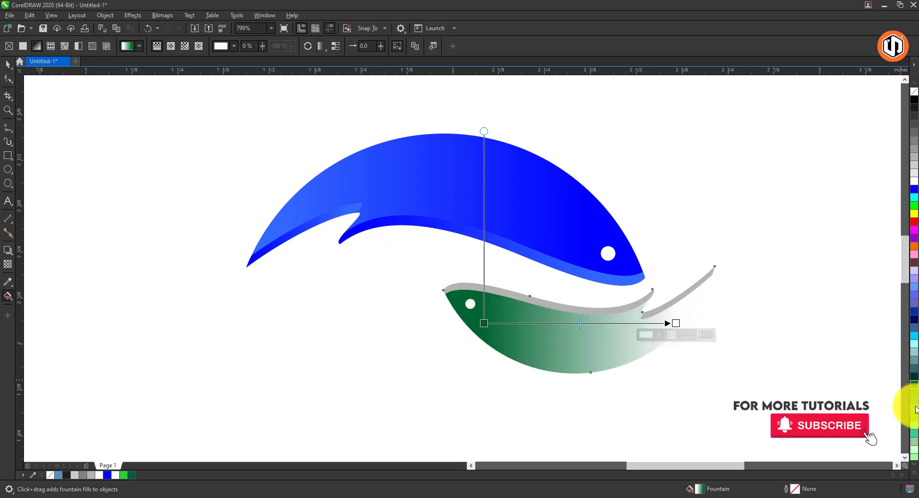
left_click(915, 410)
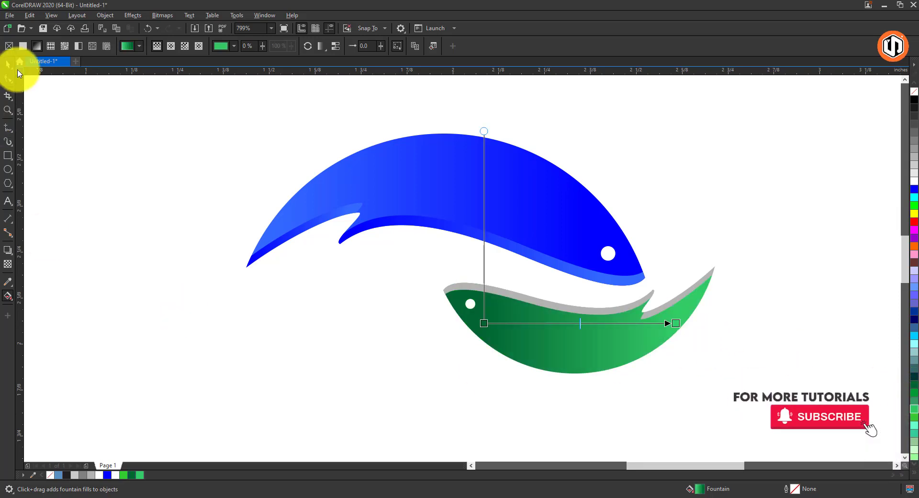
left_click(7, 64)
Step: Copy only the fill from the small green body to its long grey edge strip
left_click(634, 315)
left_click(610, 309)
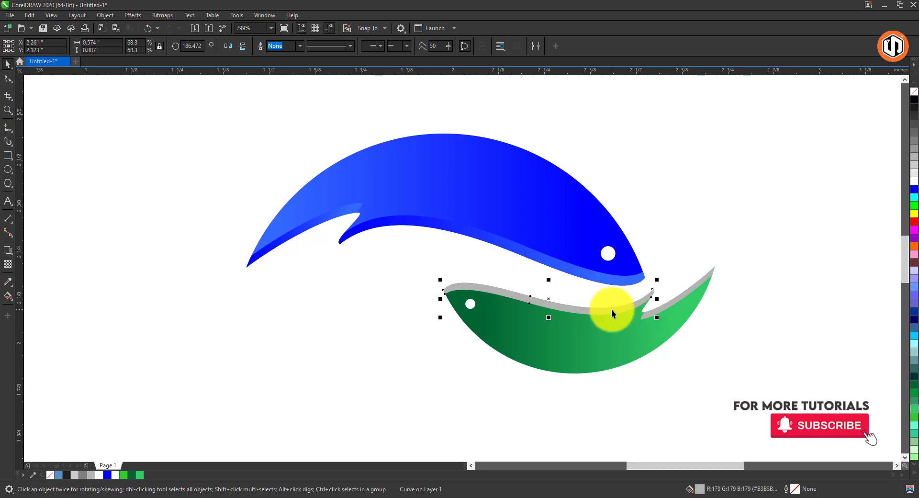
left_click(29, 15)
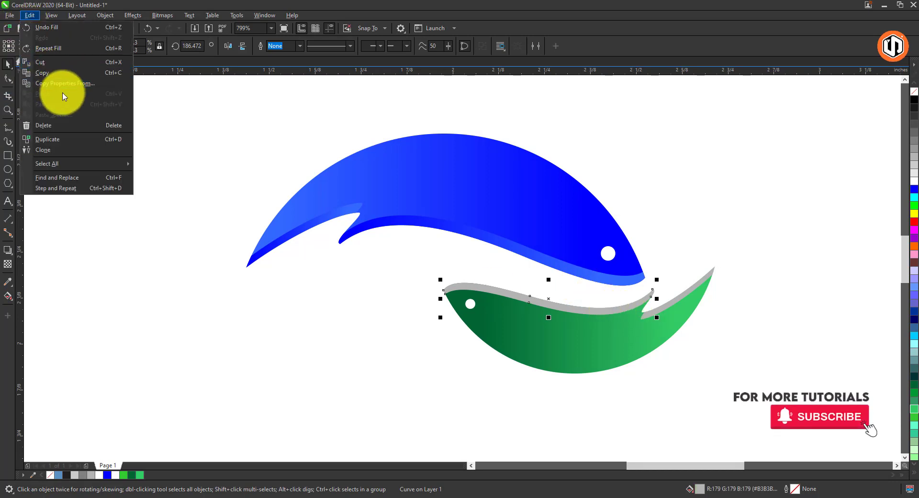
left_click(73, 84)
left_click(468, 268)
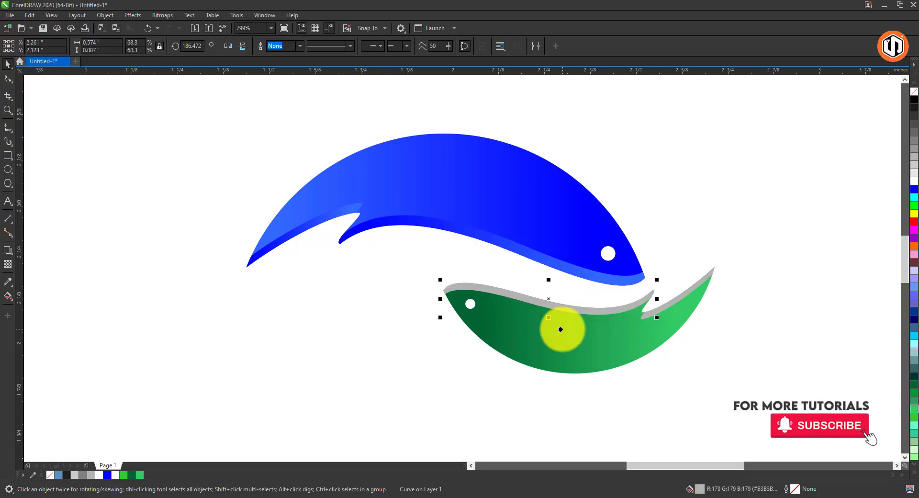
left_click(560, 330)
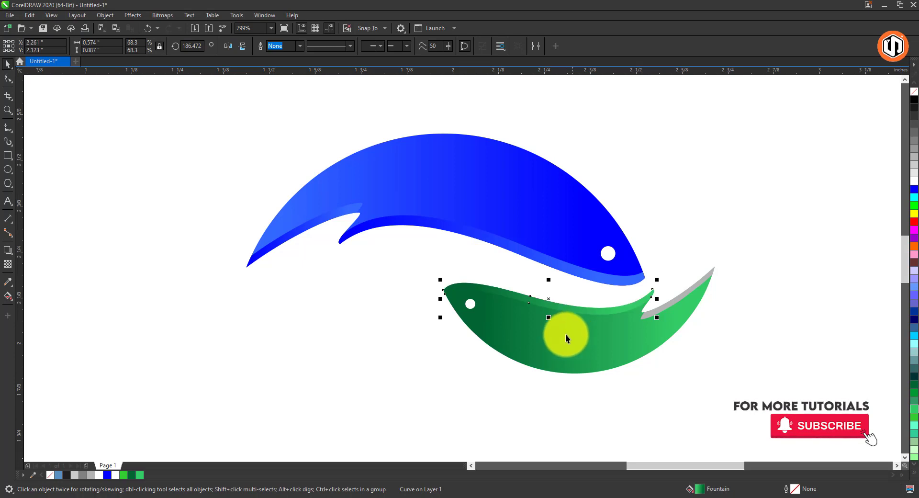
Step: Reverse the long green edge strip's fountain fill so light green starts near the eye and dark green ends at the tail
left_click(7, 295)
left_click_drag(468, 298, 301, 297)
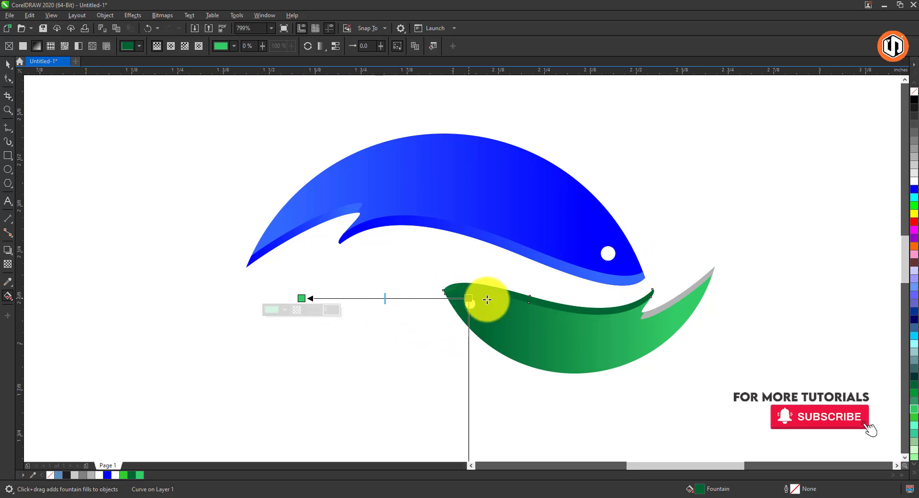
left_click_drag(470, 299, 641, 297)
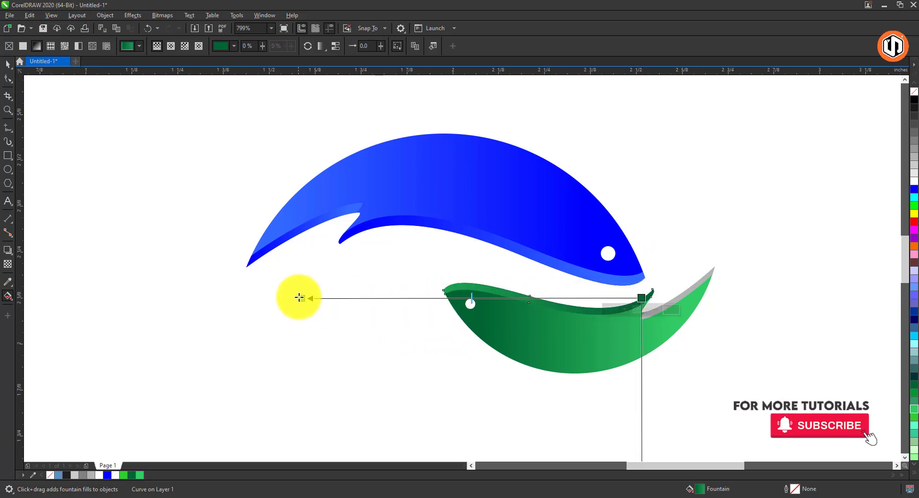
left_click_drag(301, 298, 455, 293)
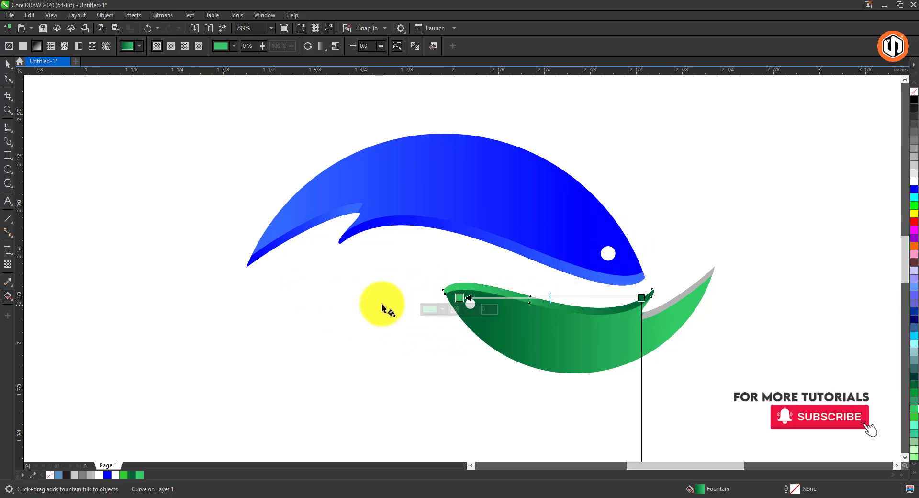
key("space")
Step: Copy the fill of the long green edge strip to the short grey strip at the small fish's tail
left_click(654, 311)
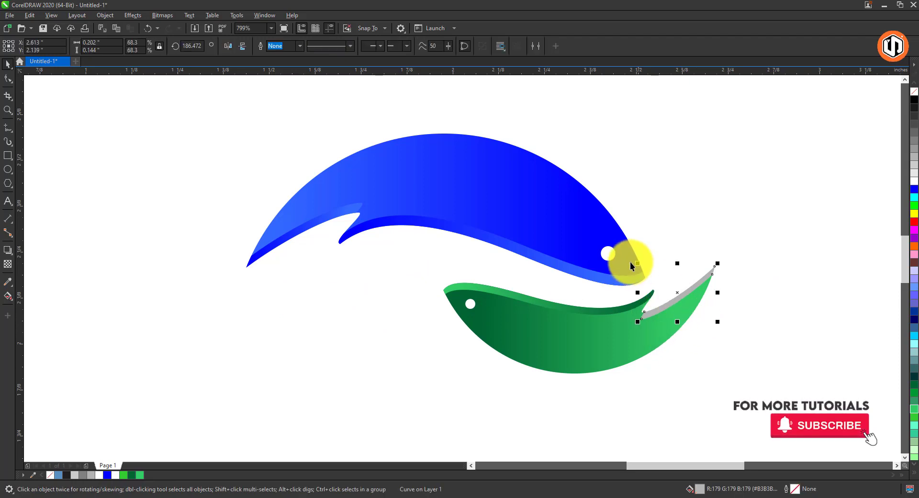
left_click(29, 15)
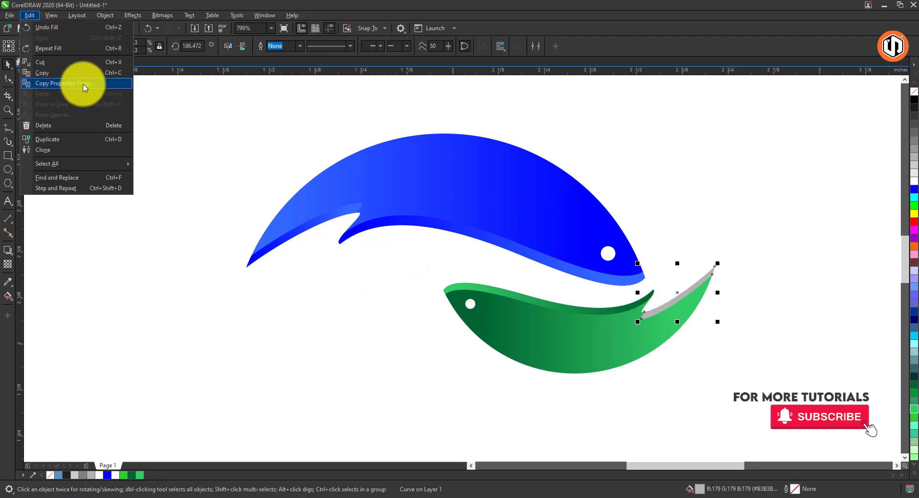
left_click(64, 84)
left_click(474, 266)
left_click(511, 294)
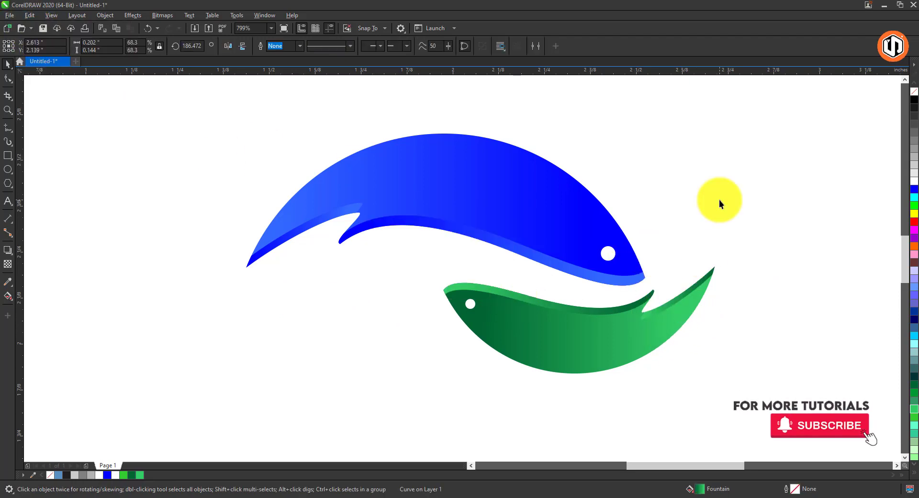
key("Escape")
Step: Group the four parts of the small green fish
key("F3")
key("F2")
left_click_drag(226, 126, 633, 403)
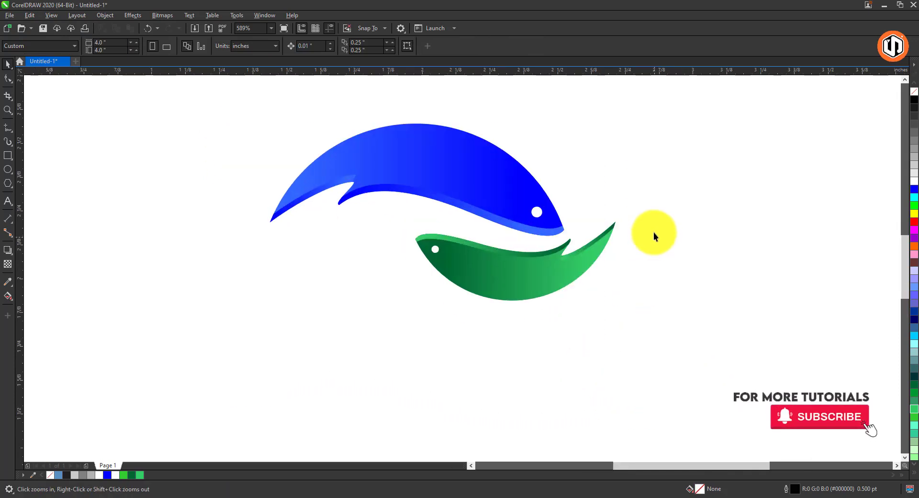
left_click_drag(665, 210, 358, 350)
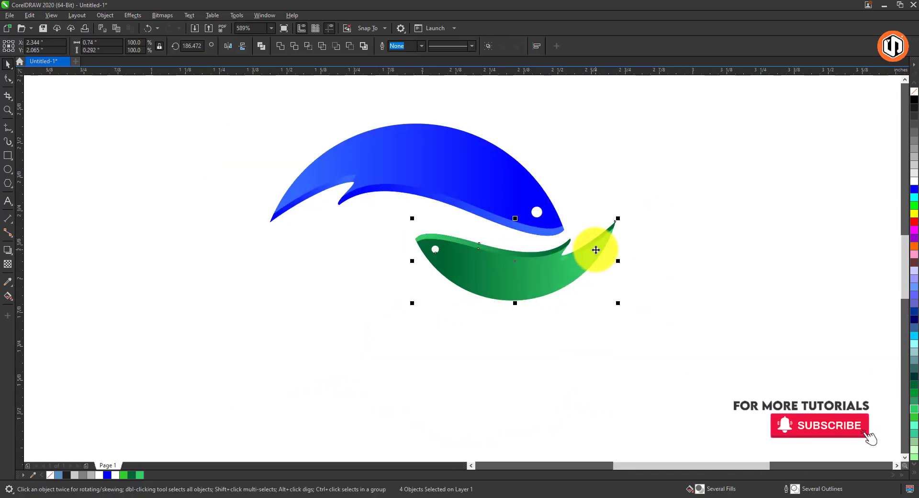
right_click(561, 263)
left_click(587, 254)
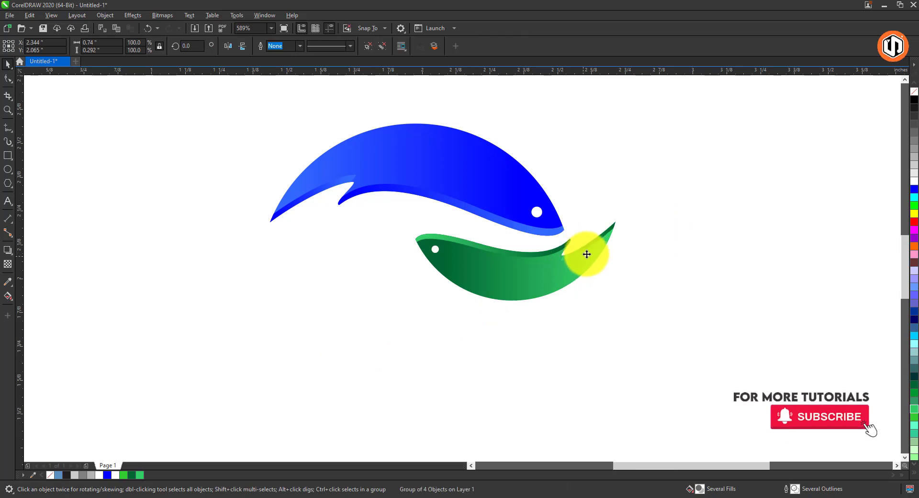
Step: Rotate the green fish group clockwise to about 353.2° and move it up closer to the blue fish
left_click(586, 254)
left_click_drag(620, 211, 632, 230)
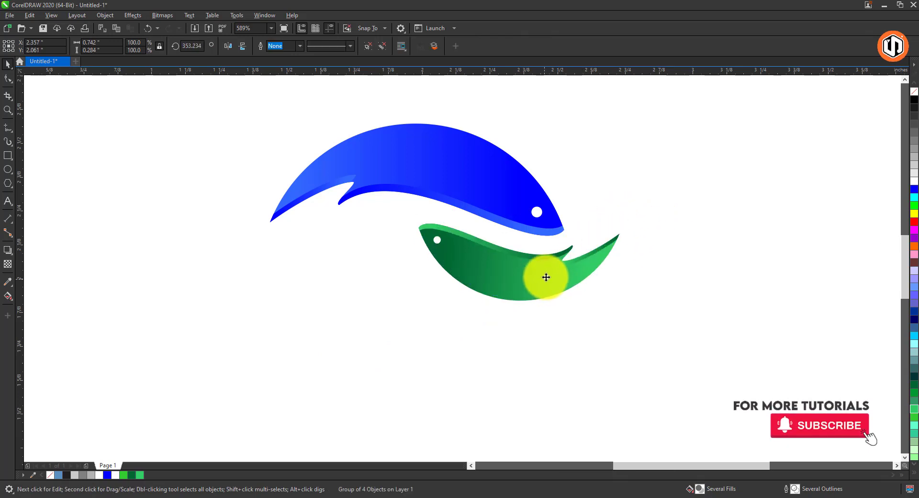
left_click_drag(546, 277, 548, 269)
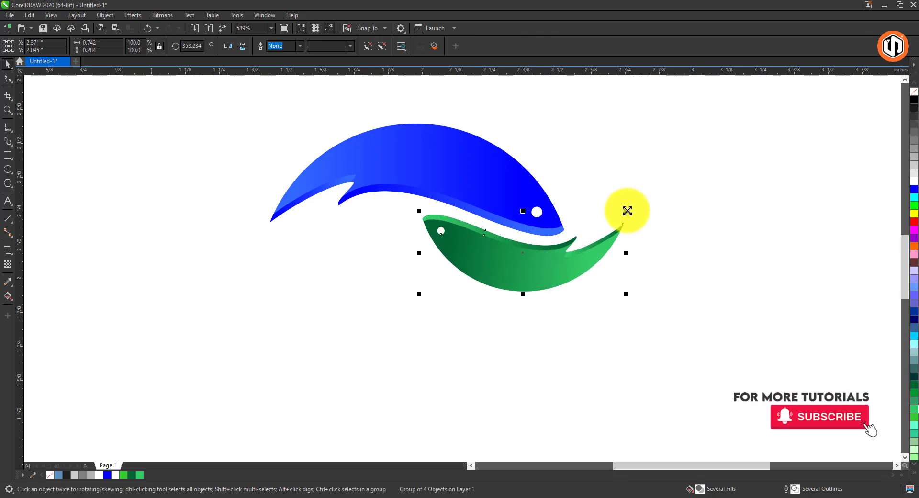
Step: Enlarge the green fish group to about 116.8% and shift it left beneath the blue fish
left_click_drag(627, 211, 643, 205)
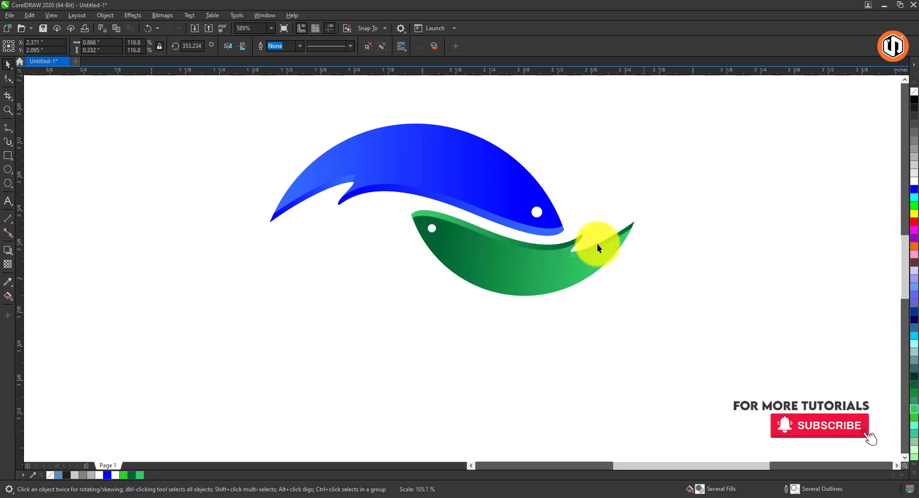
left_click_drag(575, 280, 560, 283)
Step: Rotate the green fish clockwise to about 347°, nudge it right, and fine-tune its angle to follow the blue fish's lower curve
left_click(560, 283)
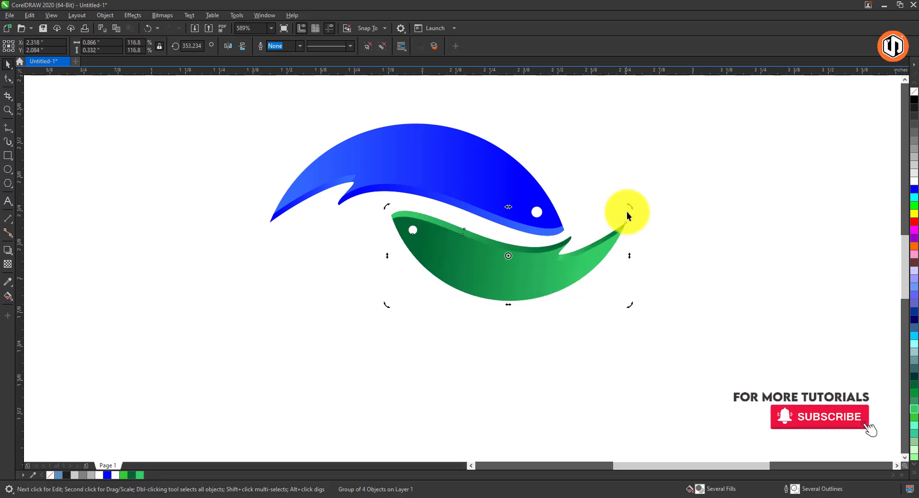
left_click_drag(634, 212, 642, 209)
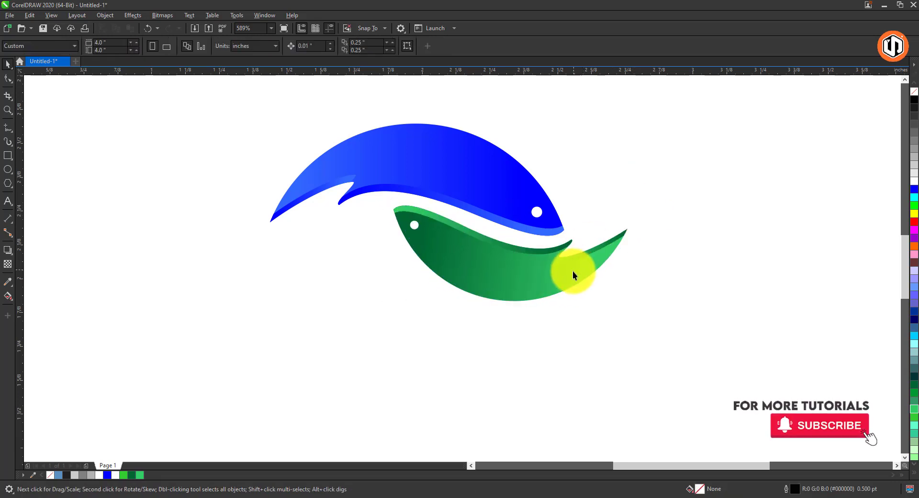
left_click_drag(574, 267, 587, 269)
left_click(587, 270)
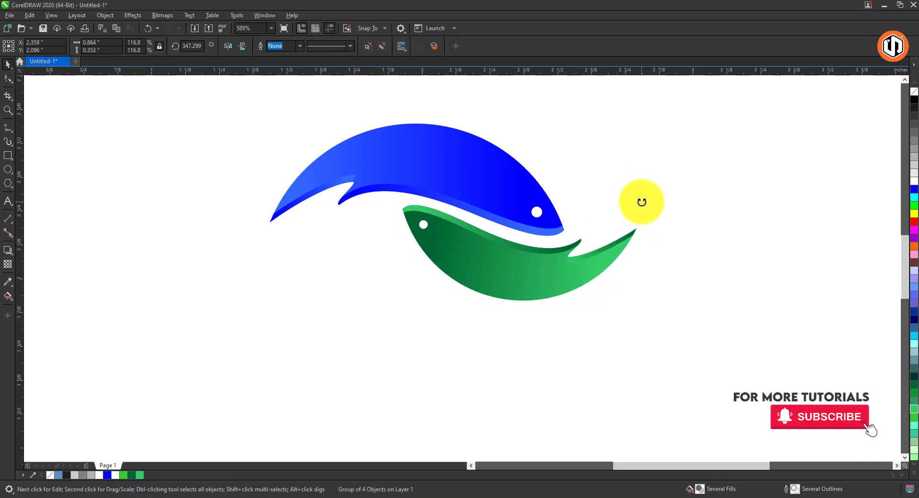
left_click_drag(642, 202, 640, 199)
left_click(648, 171)
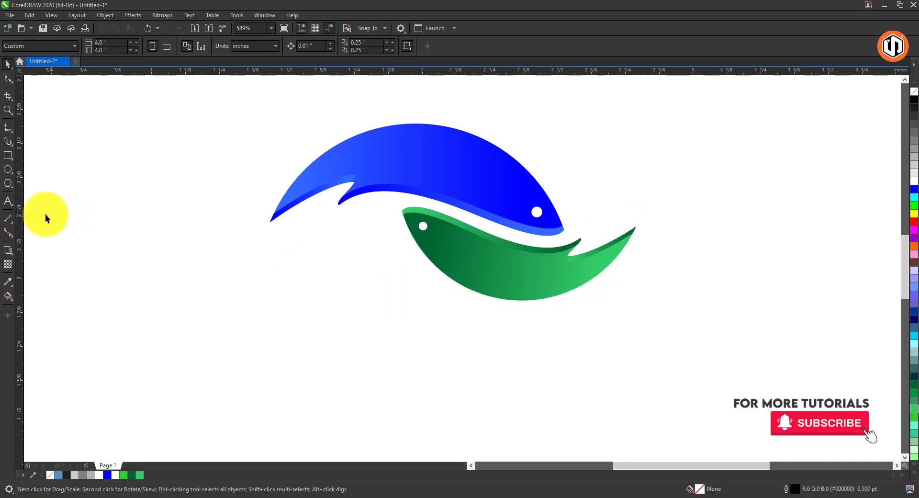
Step: Add the artistic text "FISHLOGO" below the two fish
left_click(10, 201)
left_click(330, 353)
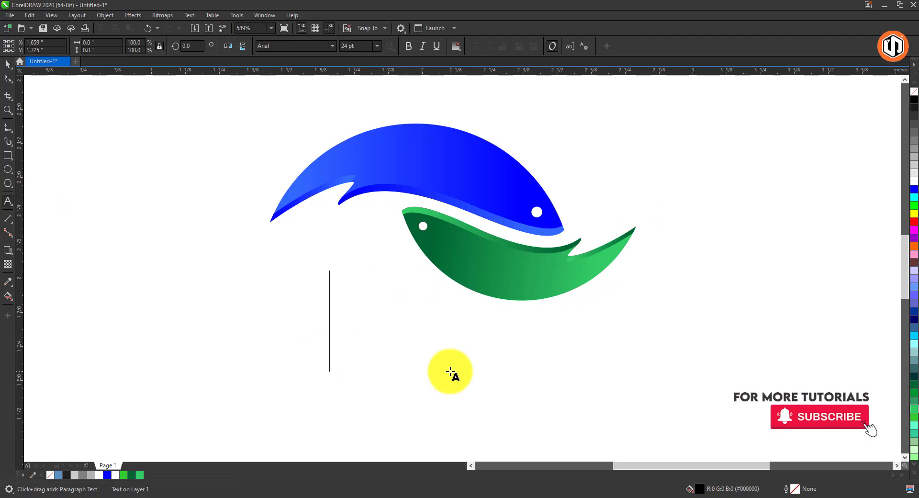
type("FISH")
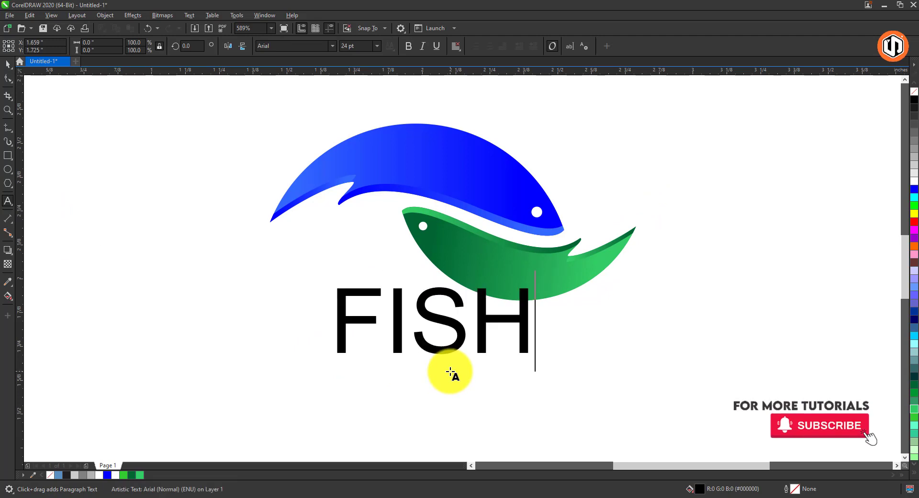
type("LOGO")
Step: Reduce the FISHLOGO text's font size to 14 pt
key("ctrl+a")
key("ctrl+KP_4")
key("ctrl+KP_4")
key("ctrl+KP_4")
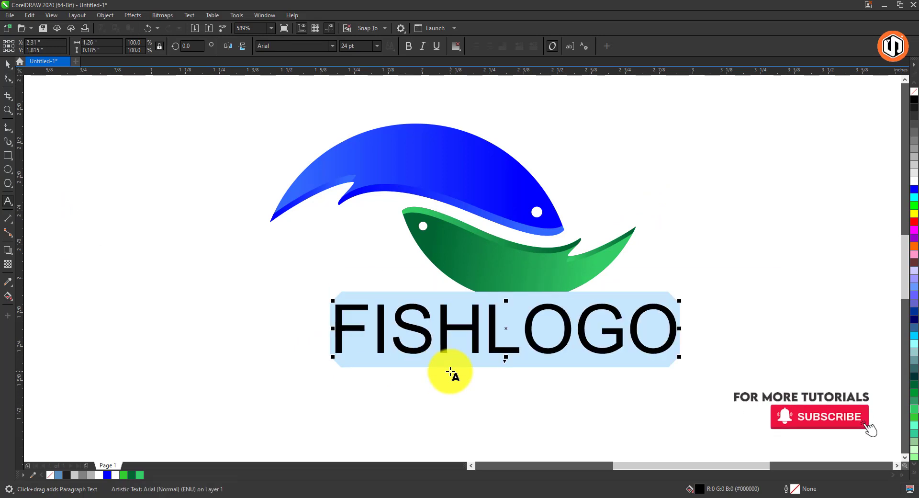
key("ctrl+space")
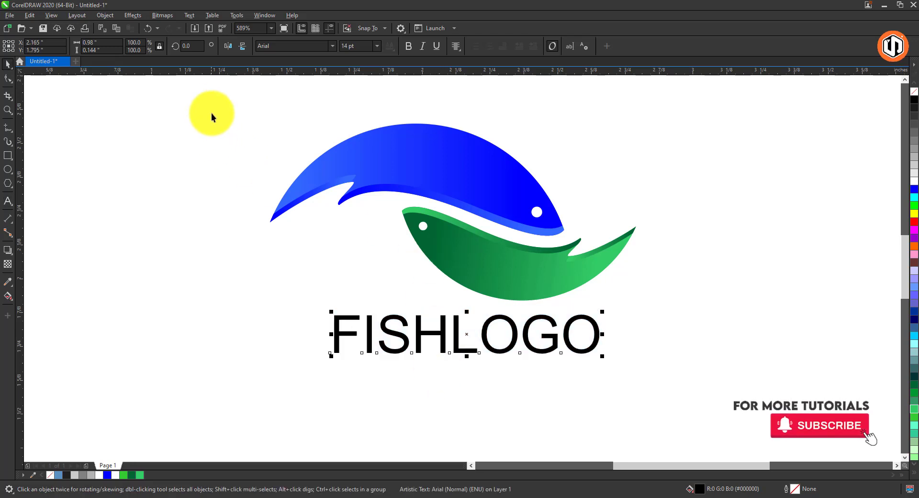
Step: Group the blue and green fish together and centre the FISHLOGO text horizontally beneath them
left_click_drag(220, 99, 720, 311)
right_click(546, 252)
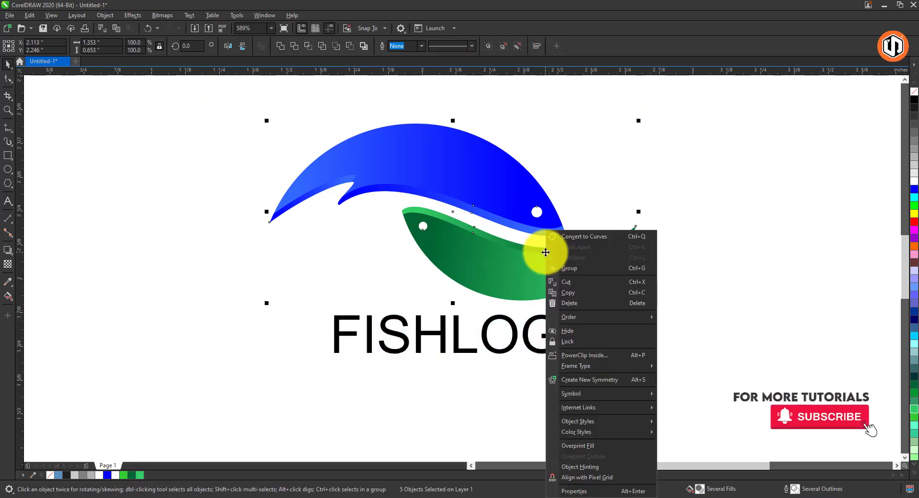
left_click(578, 264)
left_click(507, 317, "shift")
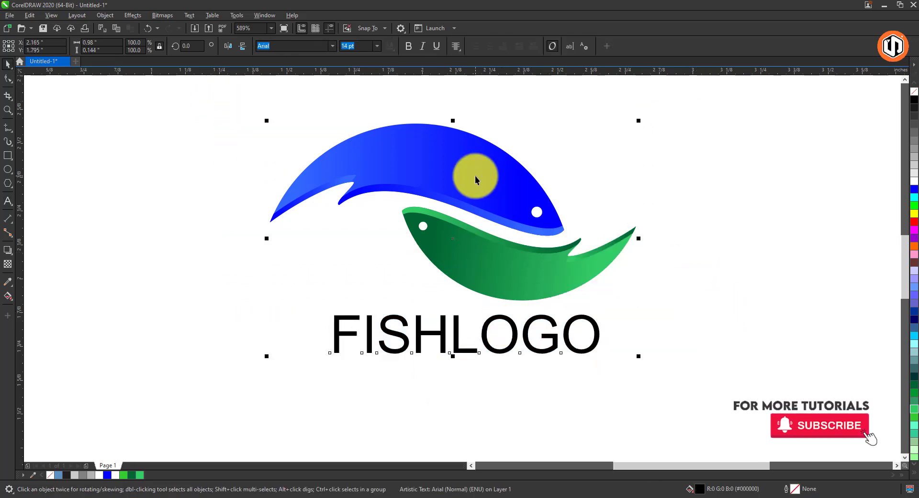
key("c")
Step: Set the font of the FISHLOGO text alone to Lato
left_click(481, 211, "shift")
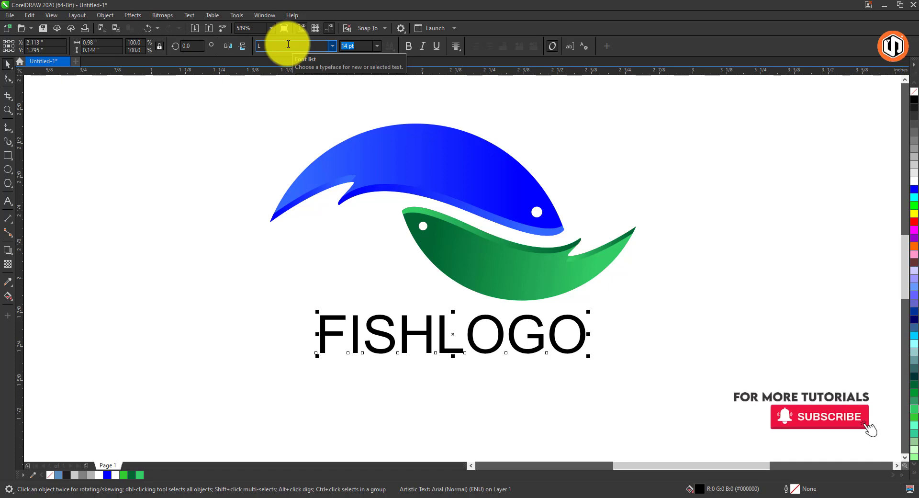
key("Return")
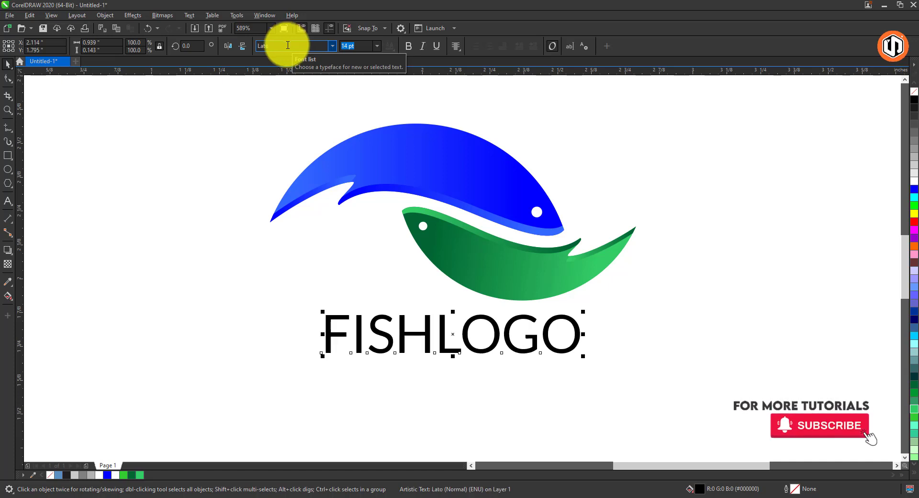